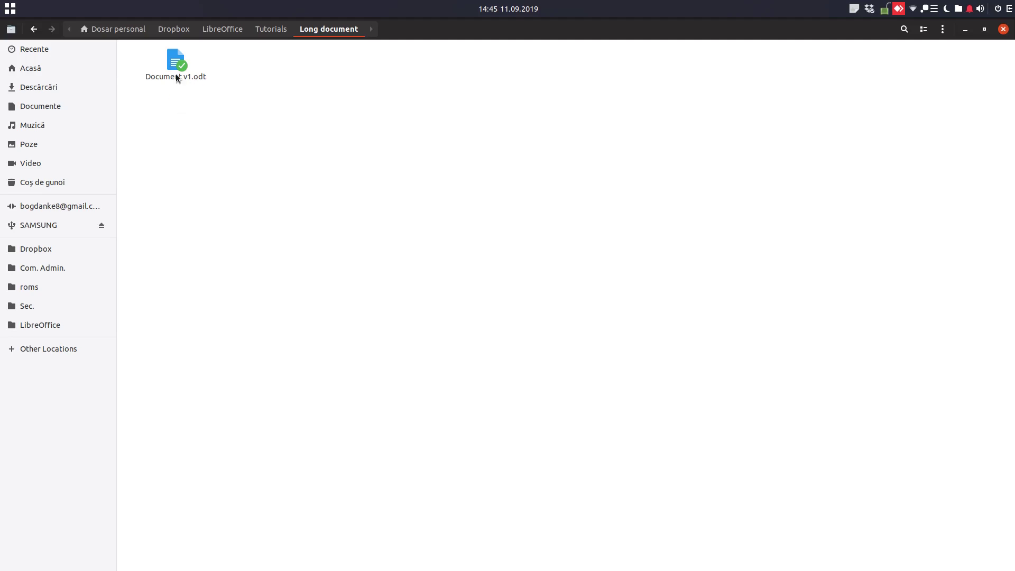
Step: Duplicate Document v1.odt in Files and rename the copy to Document v2.odt
click(196, 88)
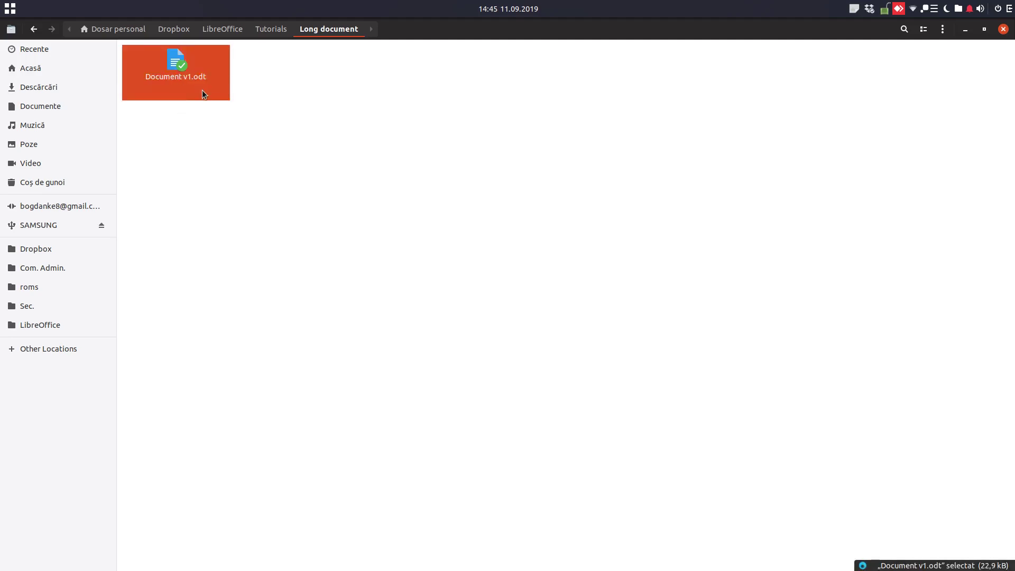
key(ctrl+c)
key(ctrl+v)
right_click(283, 74)
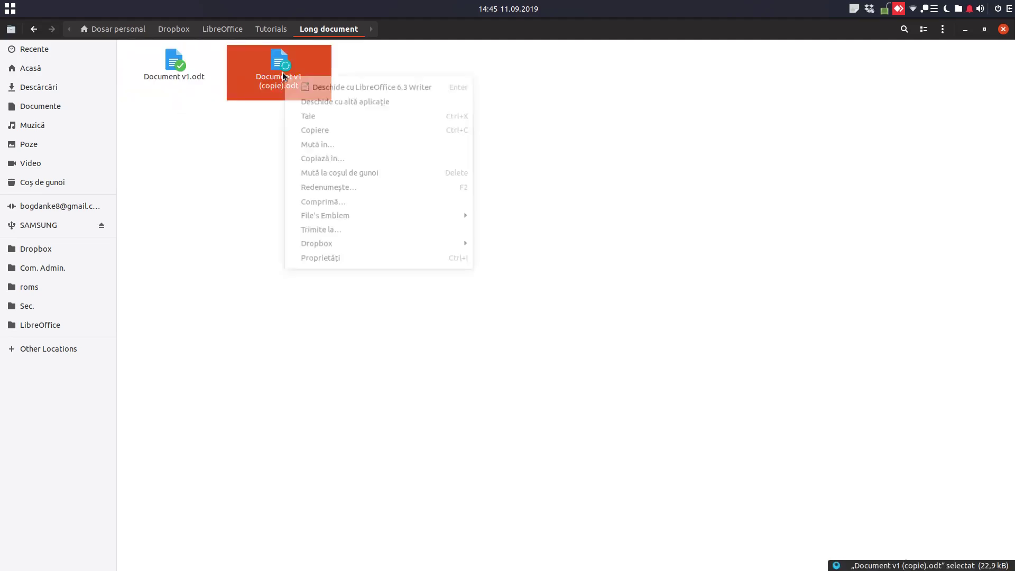
click(333, 188)
key(Right)
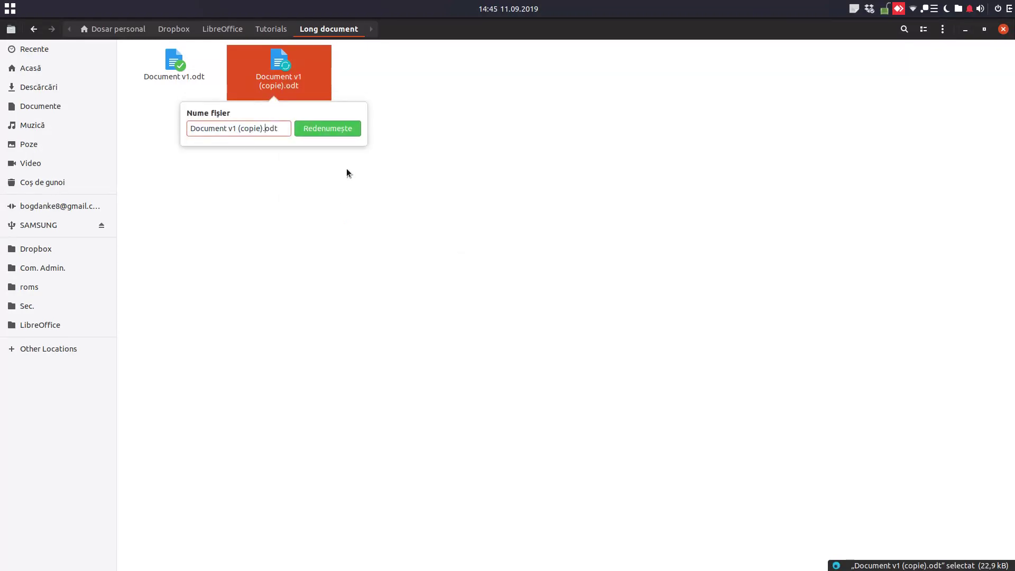
key(BackSpace)
key(BackSpace)
key(BackSpace)
key(BackSpace)
key(BackSpace)
key(BackSpace)
key(BackSpace)
key(BackSpace)
key(BackSpace)
text(2)
key(Return)
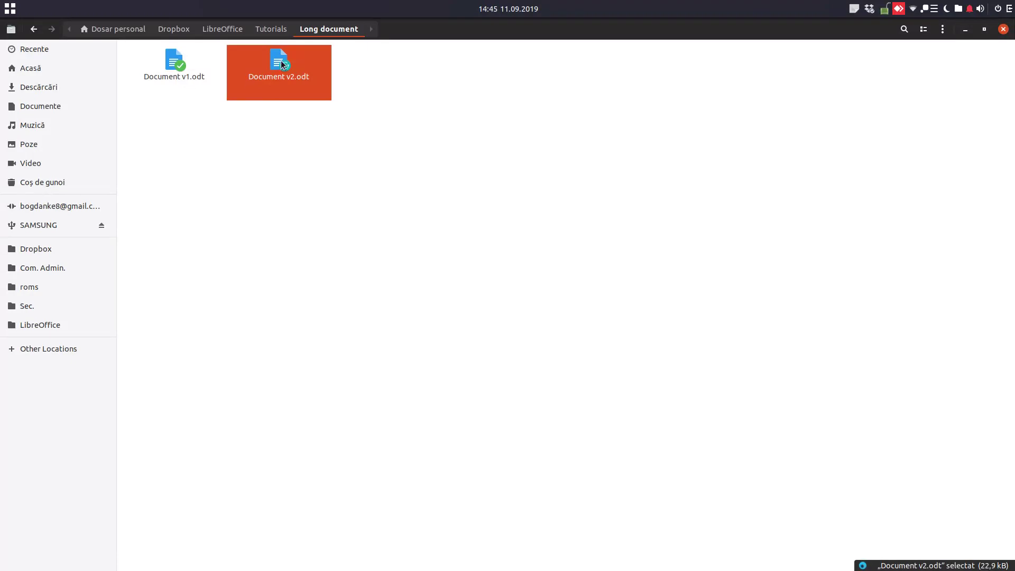
Step: Delete the Document v2.odt copy
click(280, 121)
click(280, 71)
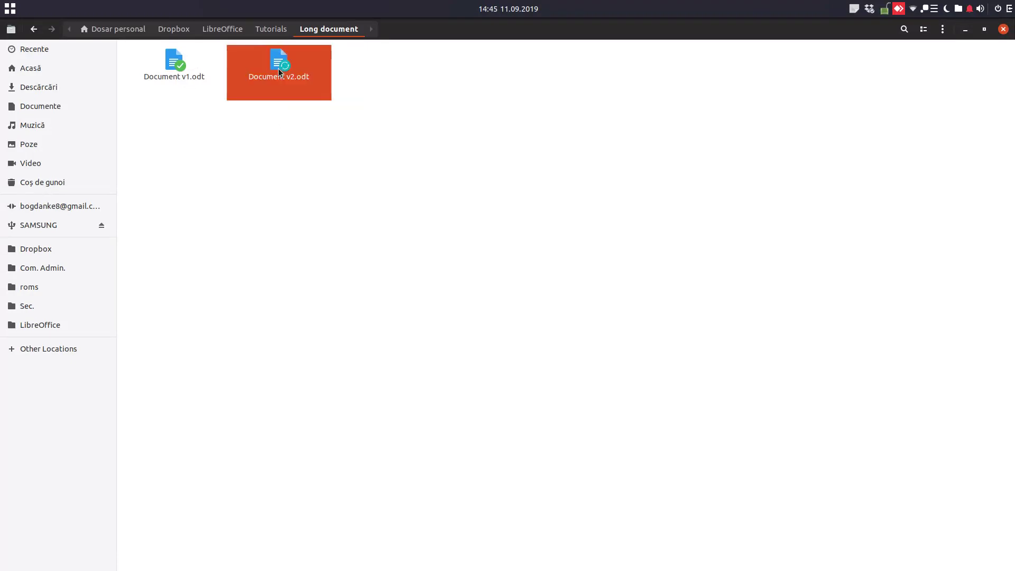
key(Delete)
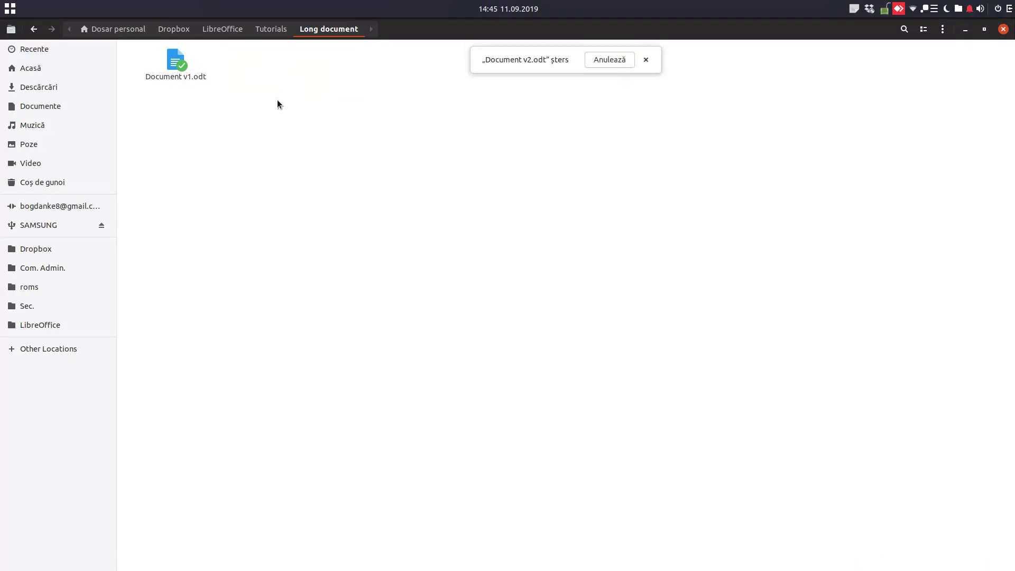
Step: Check the file properties of Document v1.odt
click(180, 65)
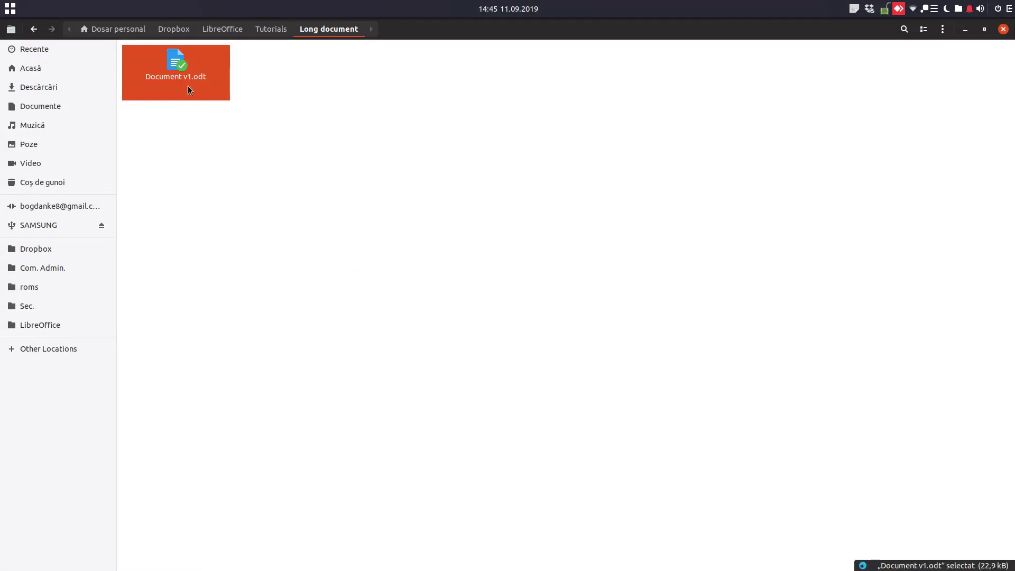
right_click(186, 72)
click(256, 261)
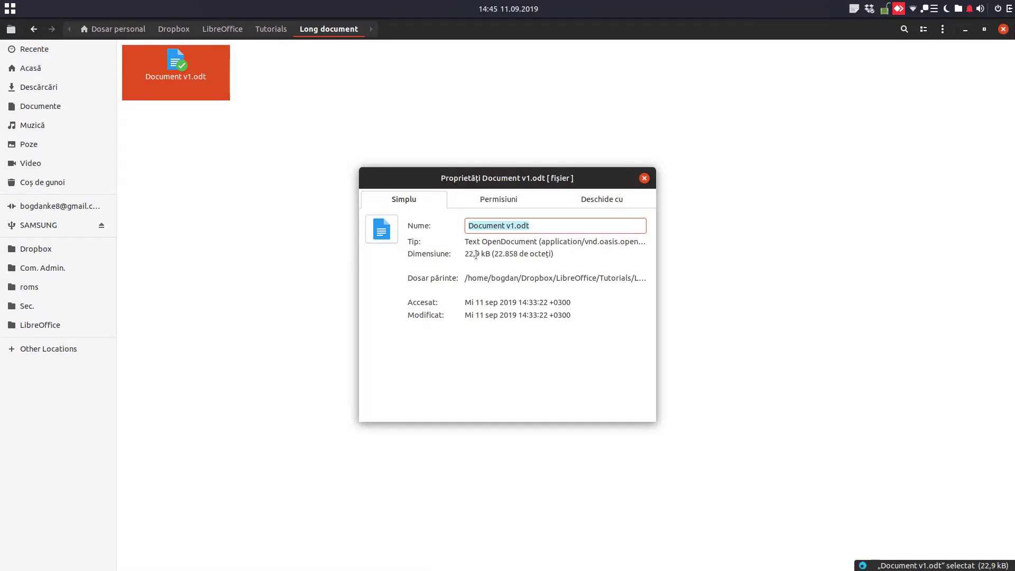
click(643, 178)
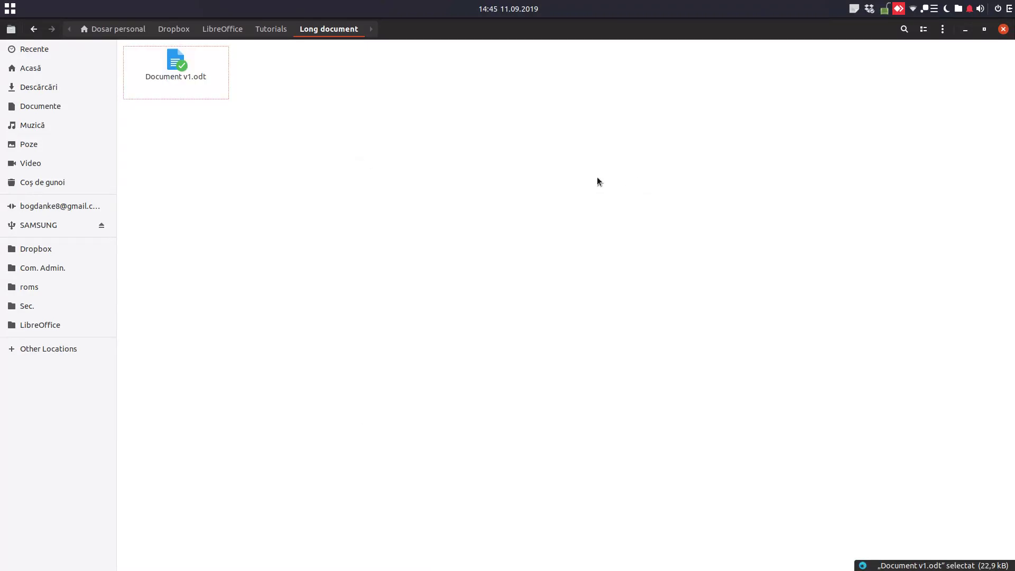
Step: Open Document v1.odt and save version 'v1 - initial version', with a new version saved on every close
double_click(180, 76)
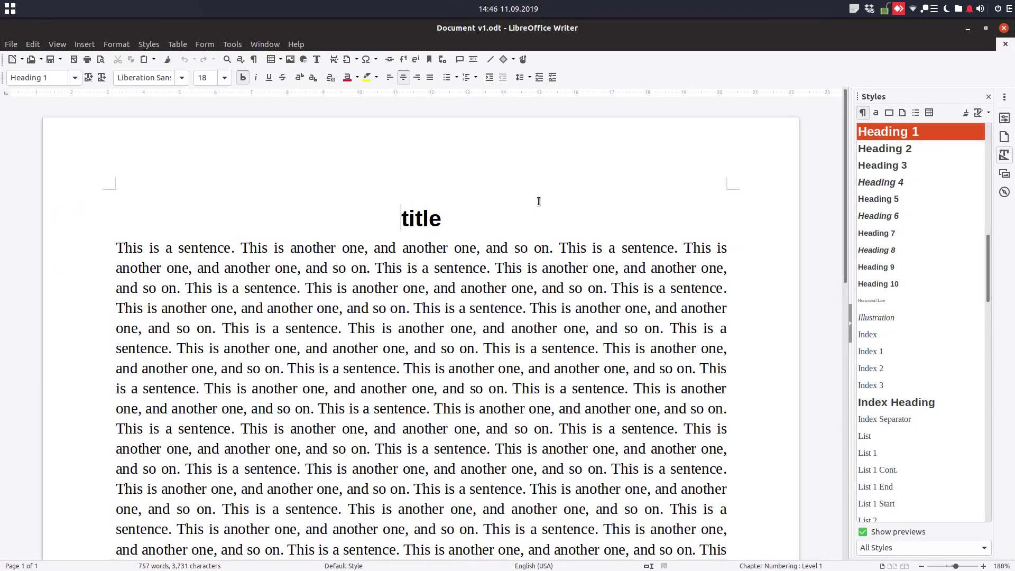
click(11, 44)
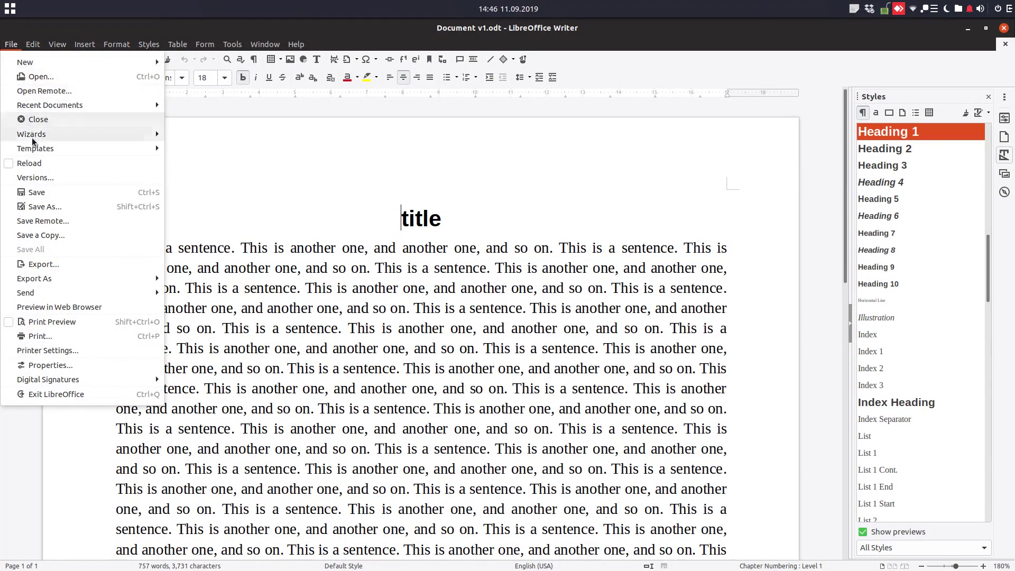
click(35, 177)
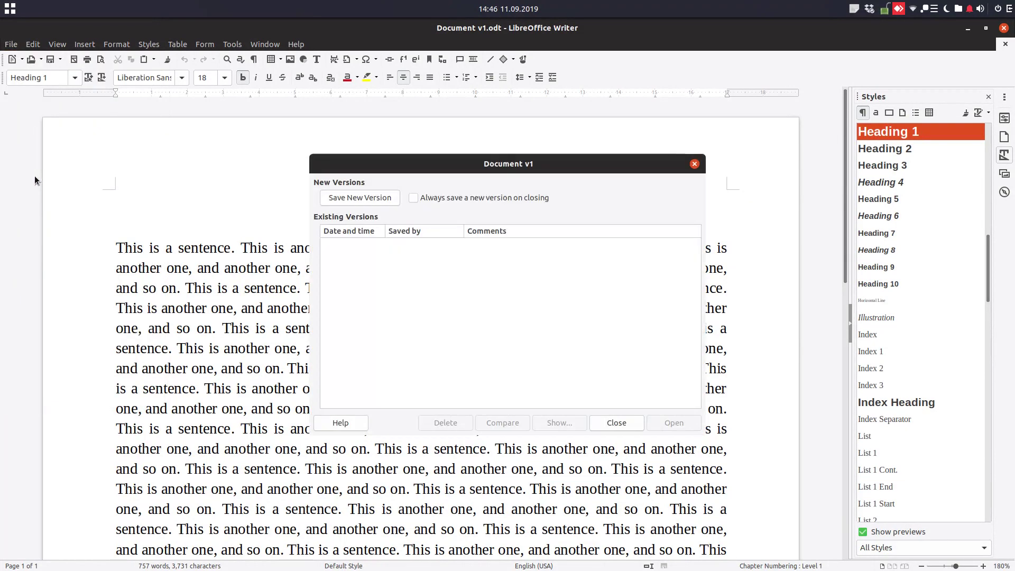
click(426, 203)
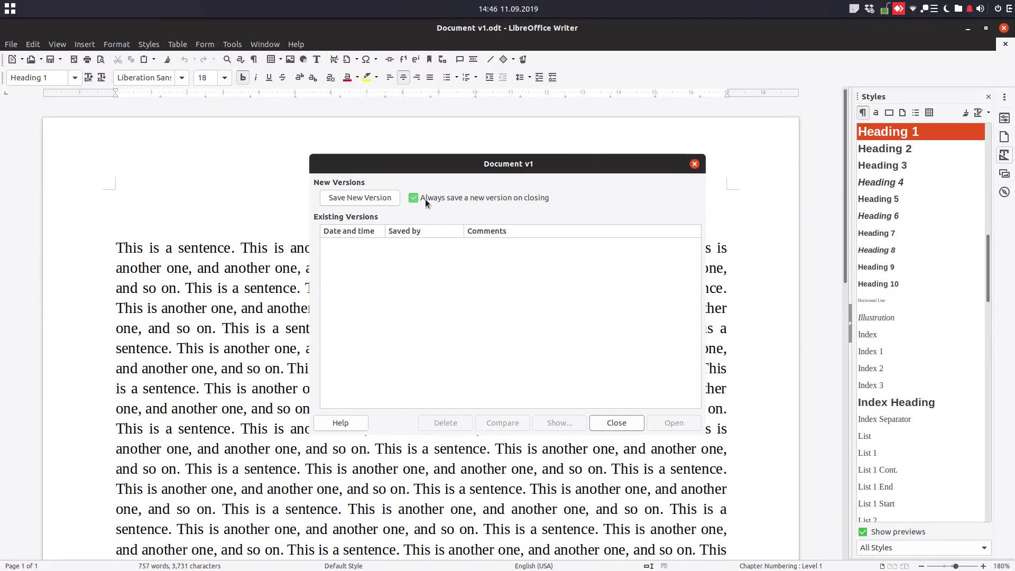
click(386, 203)
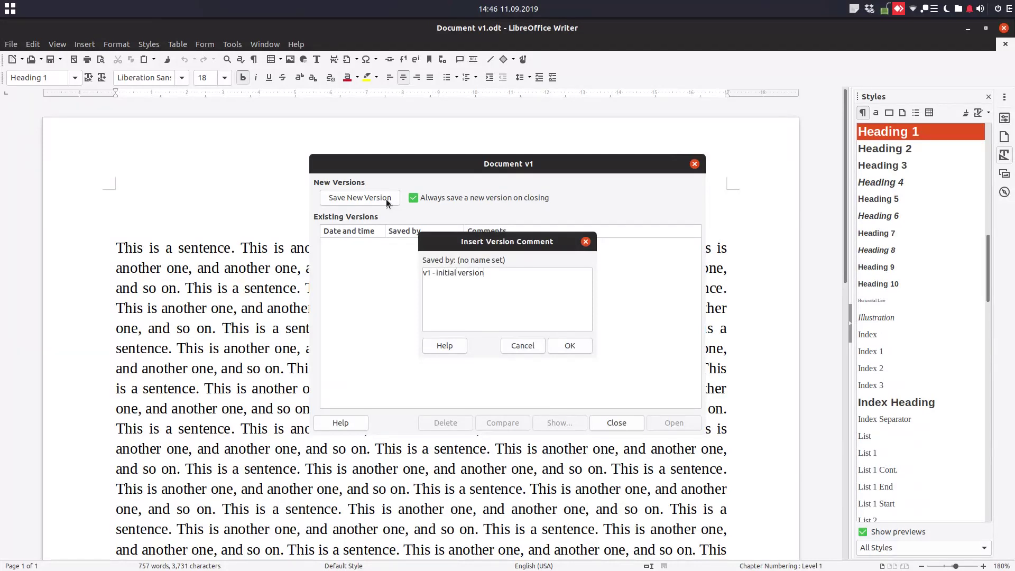
click(587, 347)
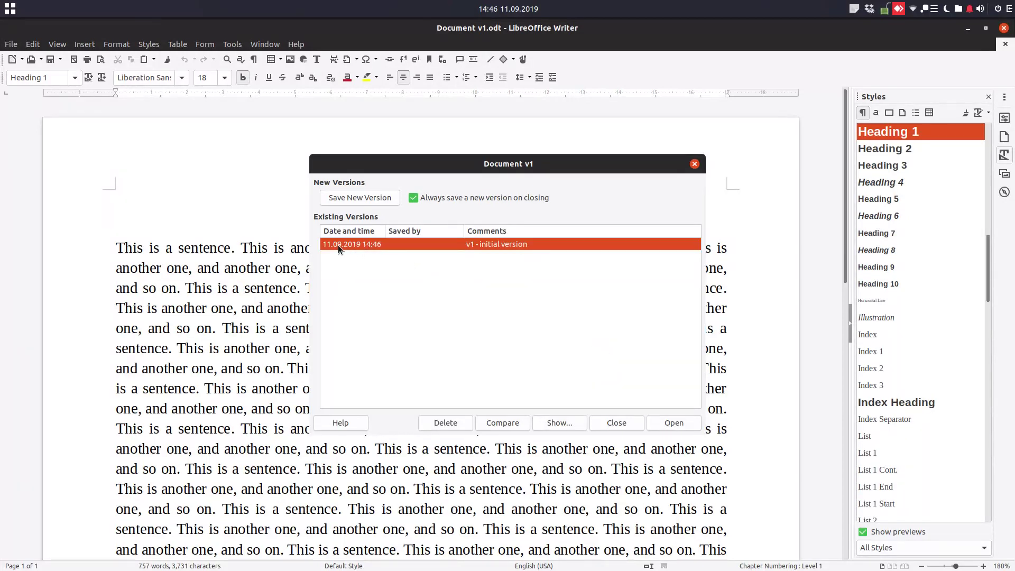
Step: Close Writer, saving the document, then reopen Document v1.odt from the Long document folder
click(617, 422)
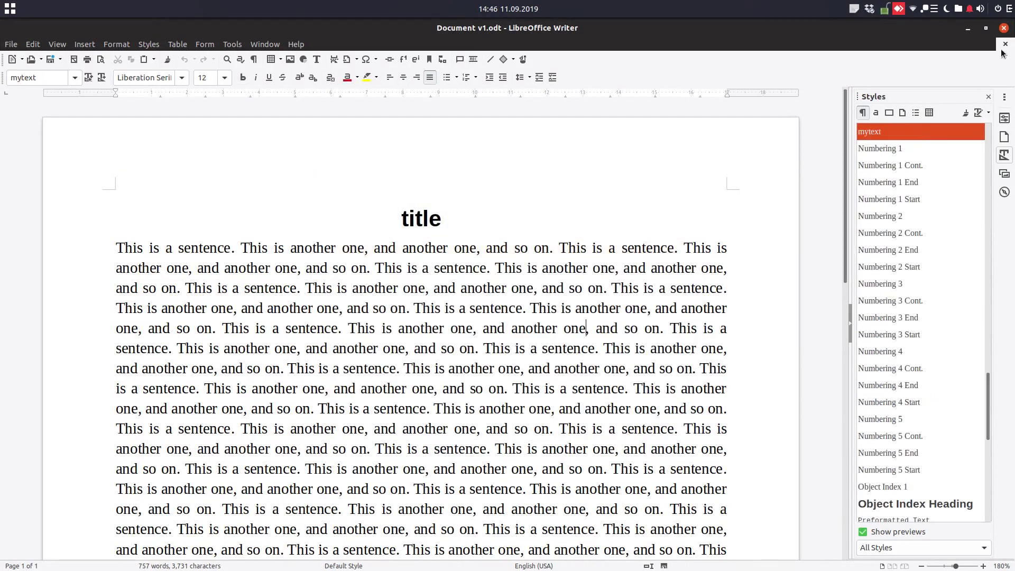
click(1003, 27)
click(602, 329)
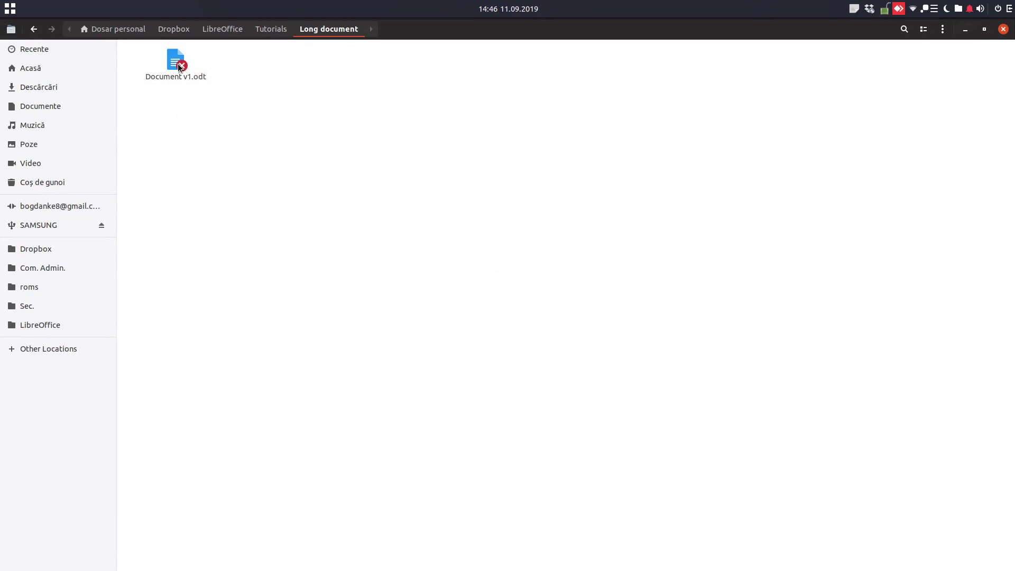
double_click(179, 65)
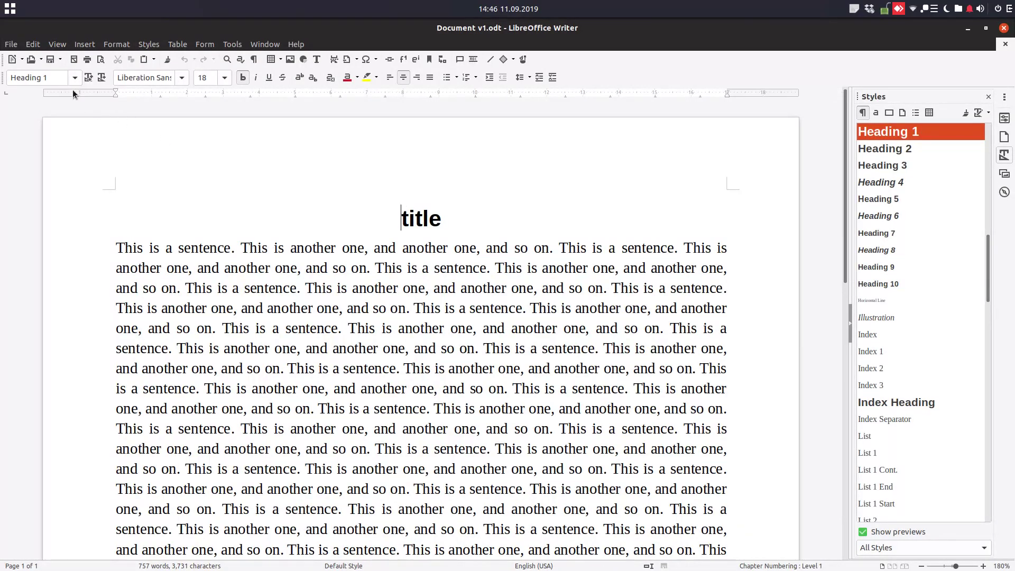
Step: Change the heading to 'The book title' and indent the first line of the first body paragraph
text(The)
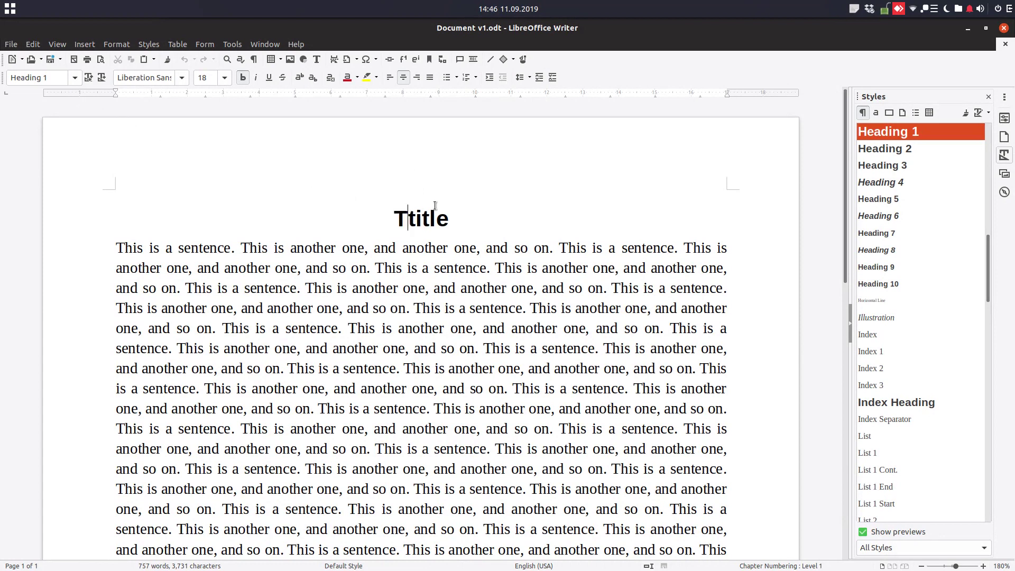
text( book)
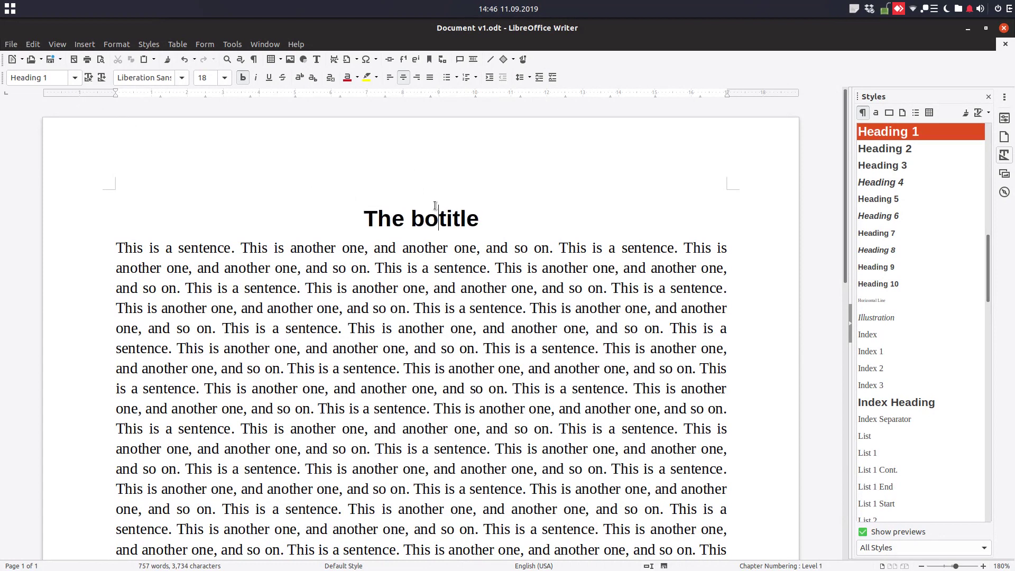
key(End)
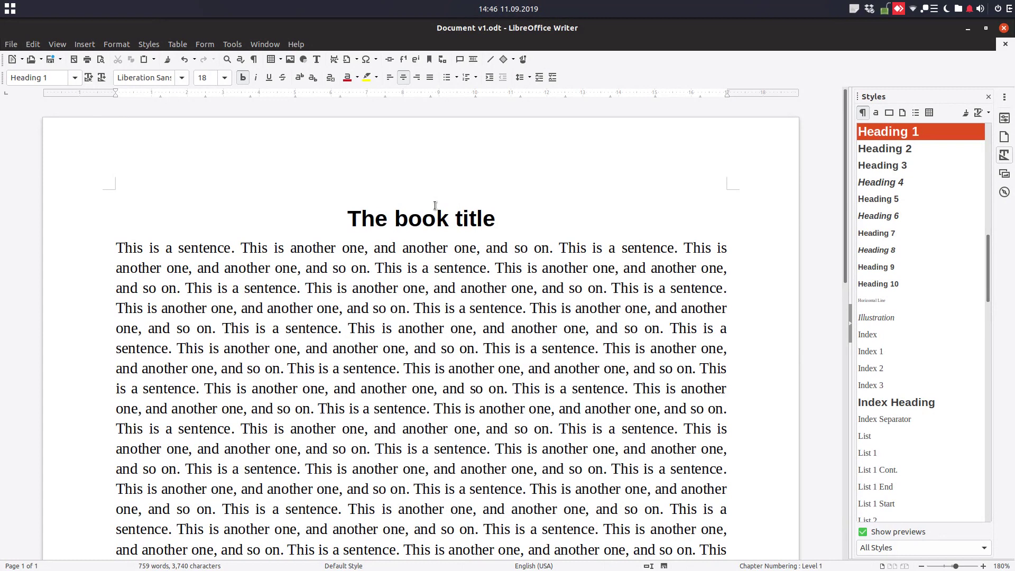
key(Home)
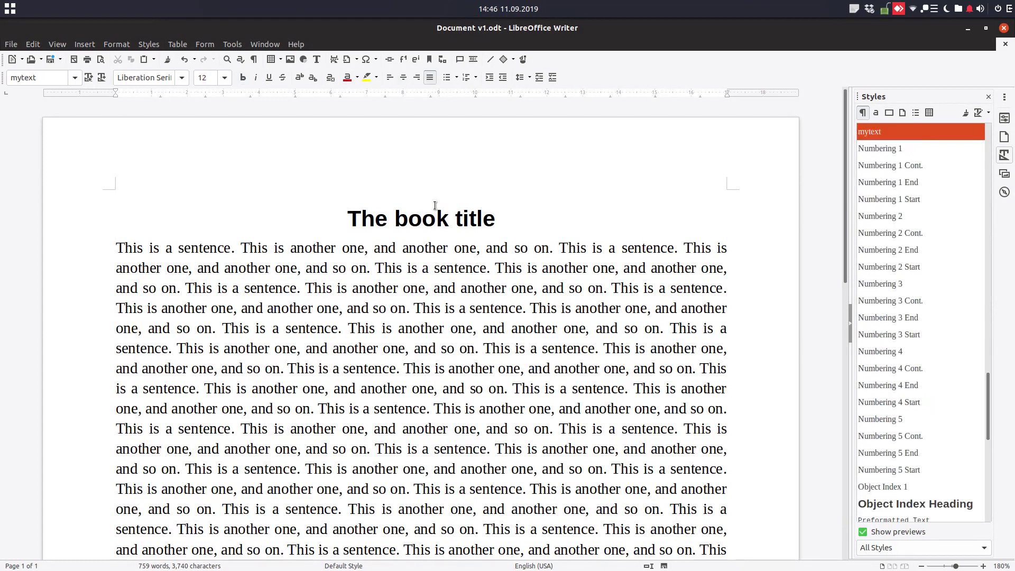
drag(113, 91, 161, 90)
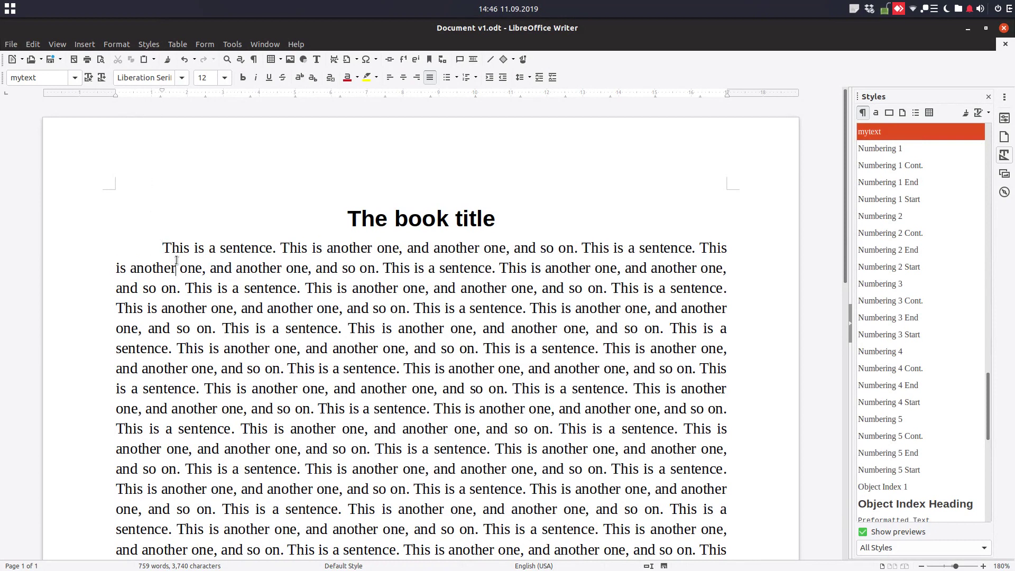
Step: Save a new version commented 'v2 - changing the title'
click(11, 44)
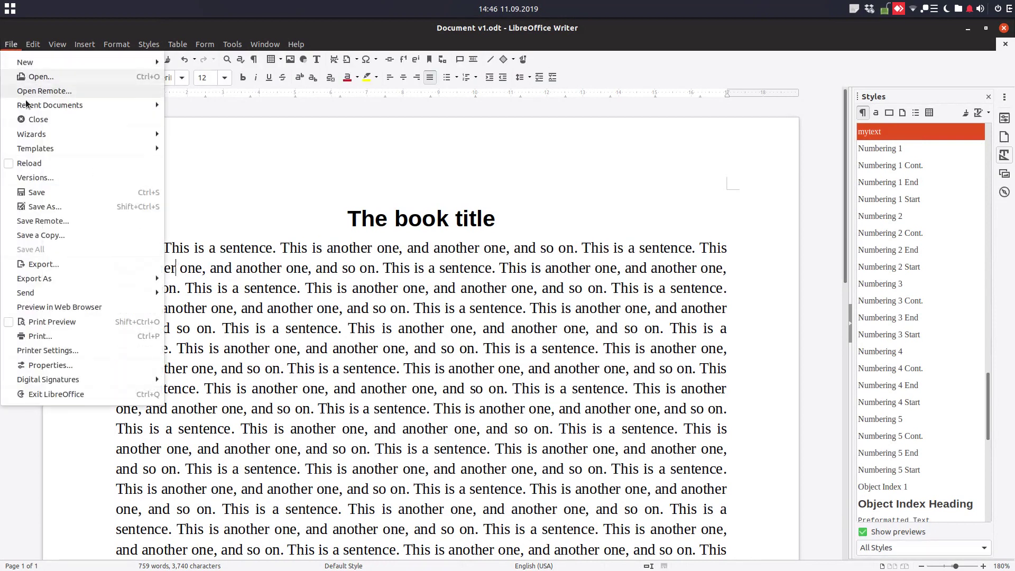
click(40, 177)
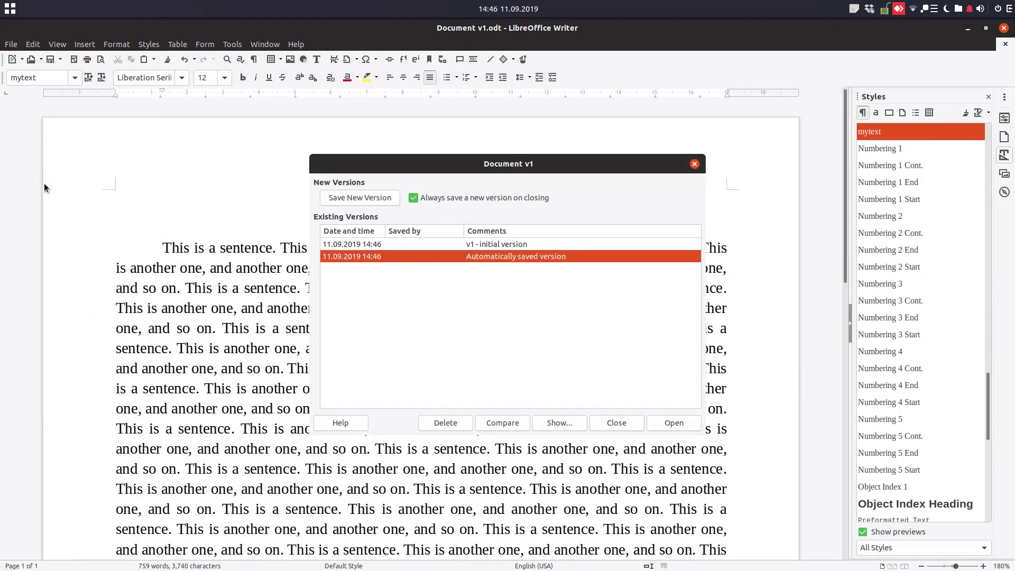
click(359, 198)
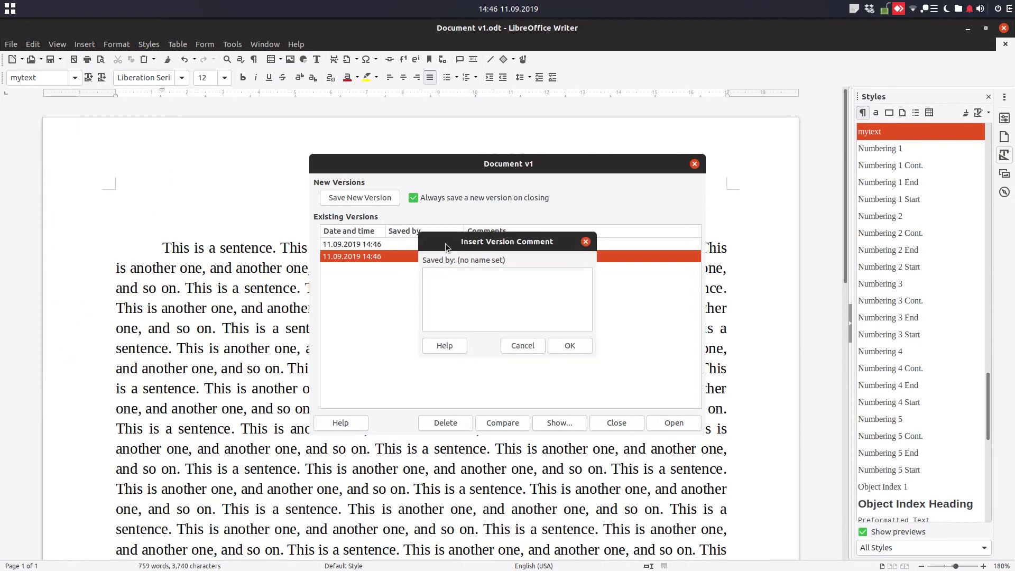
key(super+Down)
click(713, 99)
text(title)
click(553, 346)
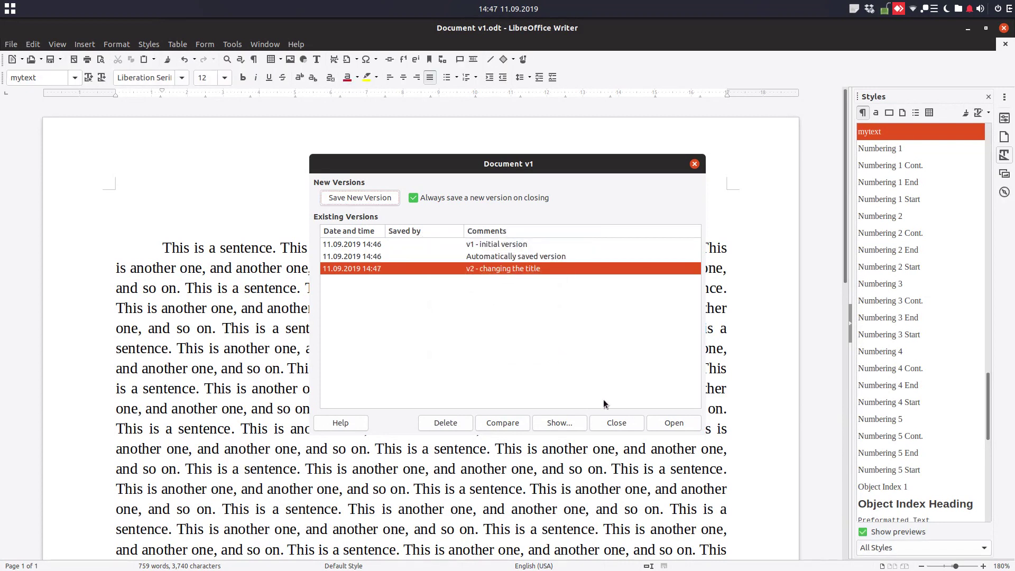
click(616, 423)
Step: Close the document and reopen Document v1.odt from Files
click(430, 249)
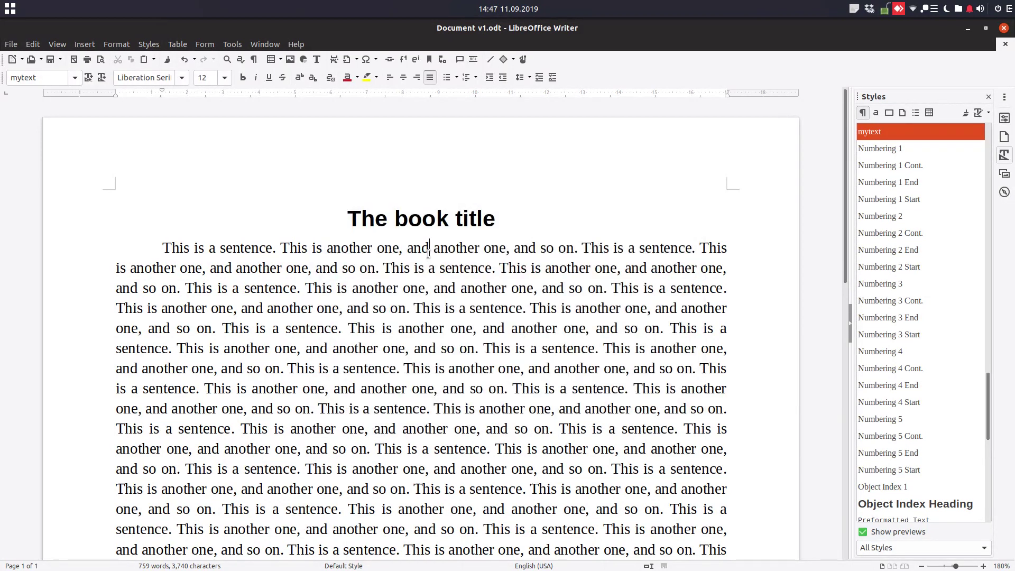
click(1002, 28)
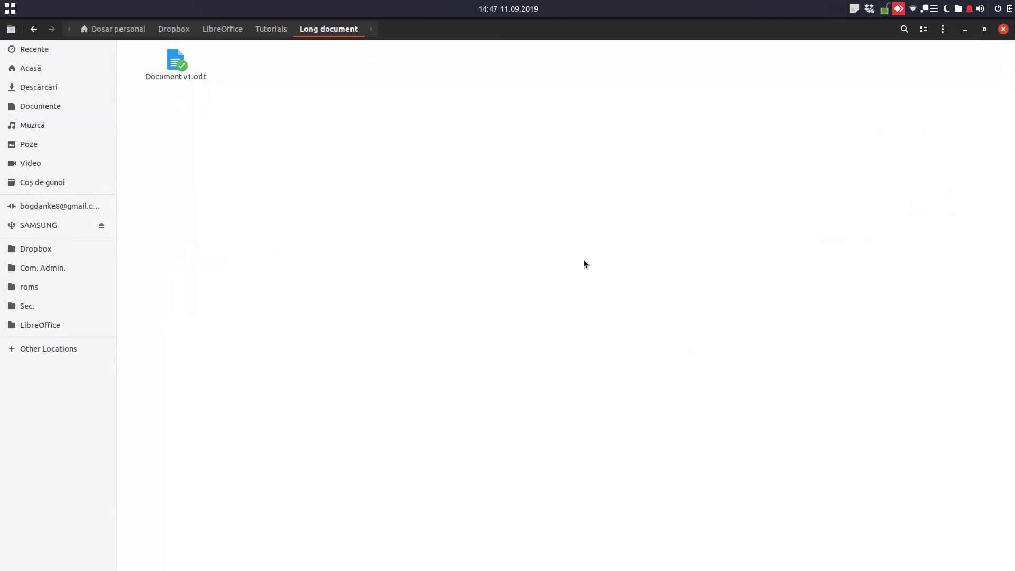
double_click(173, 65)
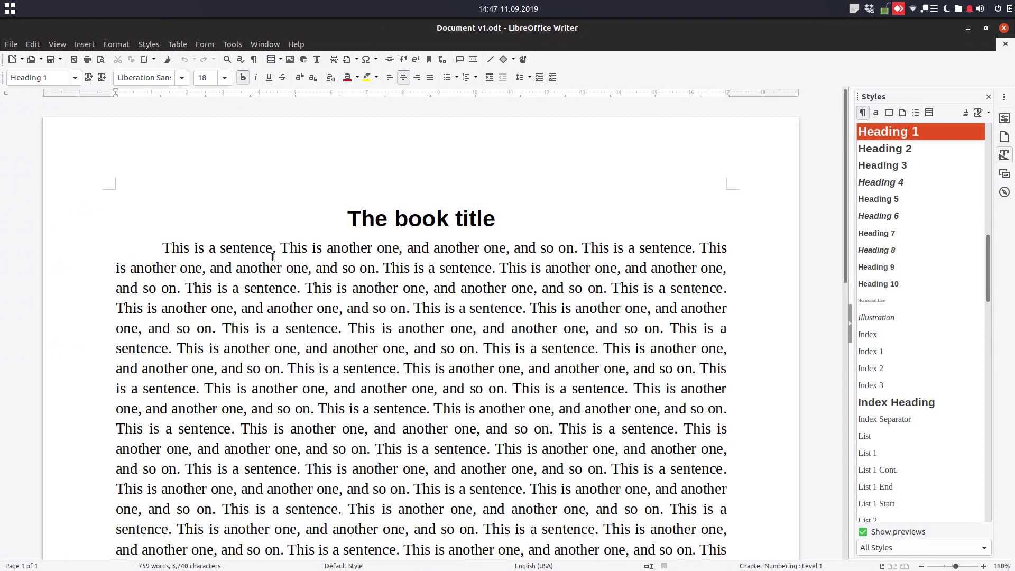
Step: Add a paragraph under the title repeating 'A short introduction.' several times
click(524, 220)
key(Return)
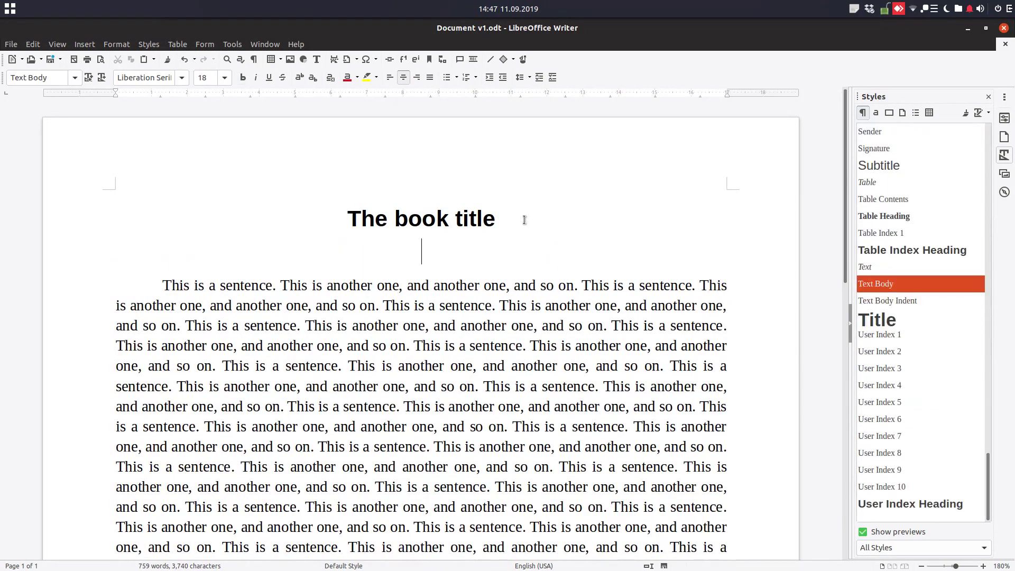
text(th)
key(BackSpace)
key(BackSpace)
text(A)
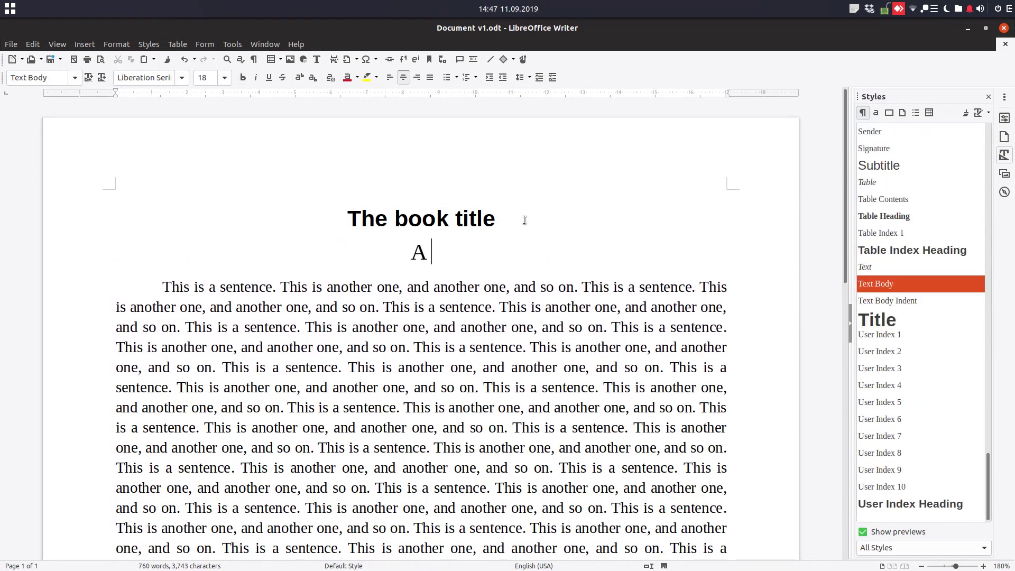
text( short )
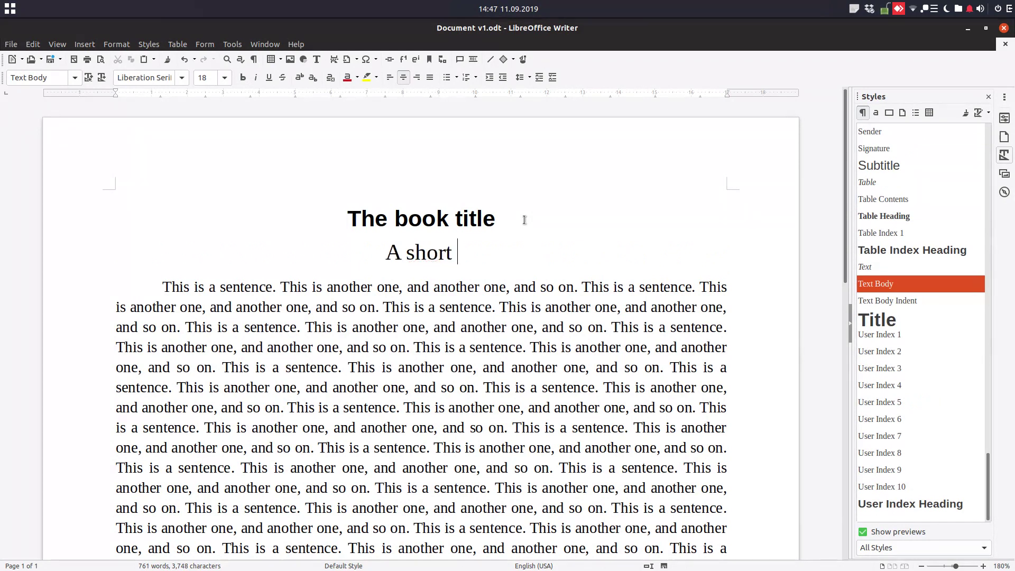
text(introd)
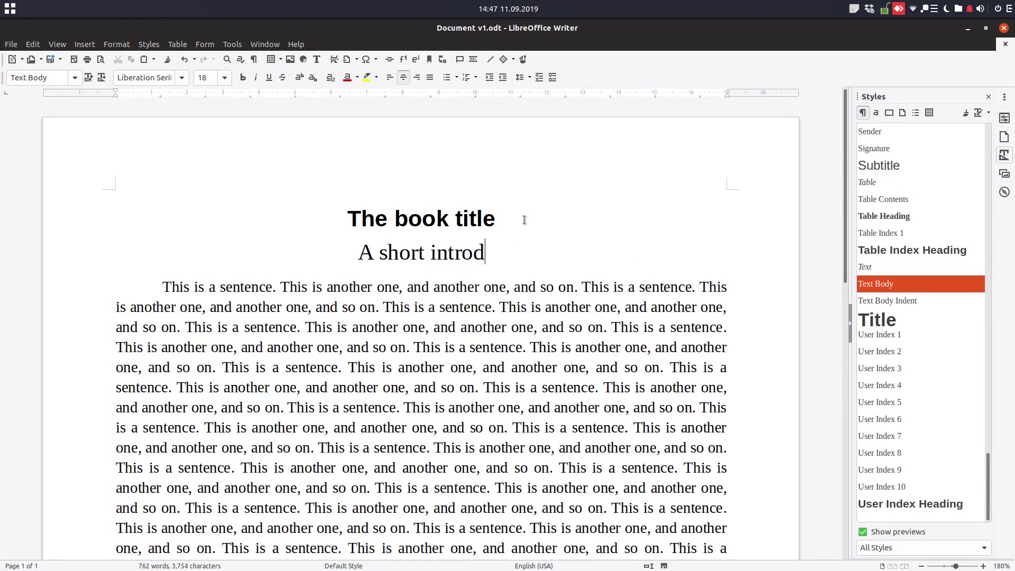
text(uction.)
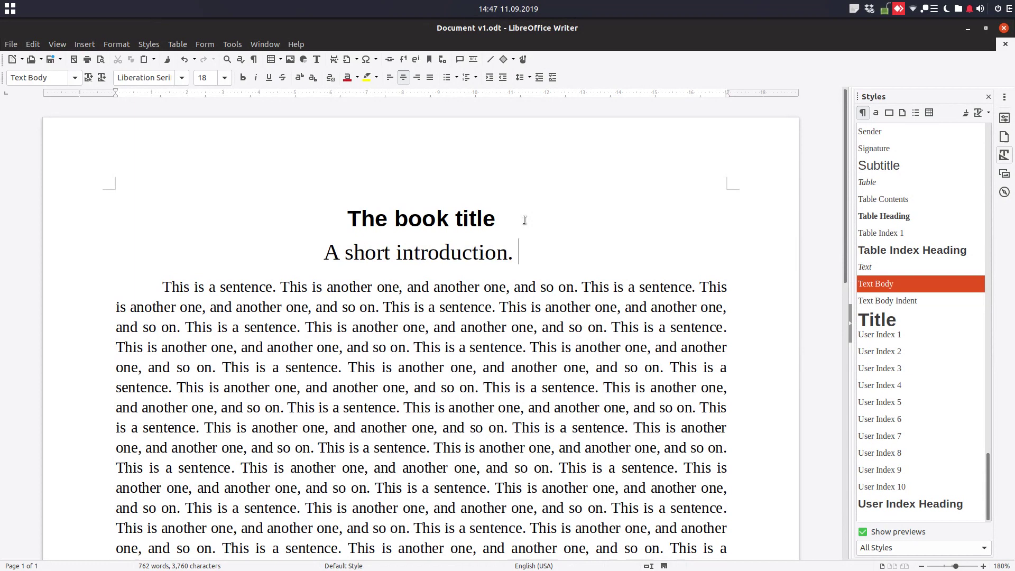
key(shift+Home)
key(End)
key(ctrl+v)
key(ctrl+v)
key(ctrl+v)
key(ctrl+v)
key(ctrl+v)
key(ctrl+v)
key(ctrl+v)
key(ctrl+v)
key(ctrl+v)
key(ctrl+v)
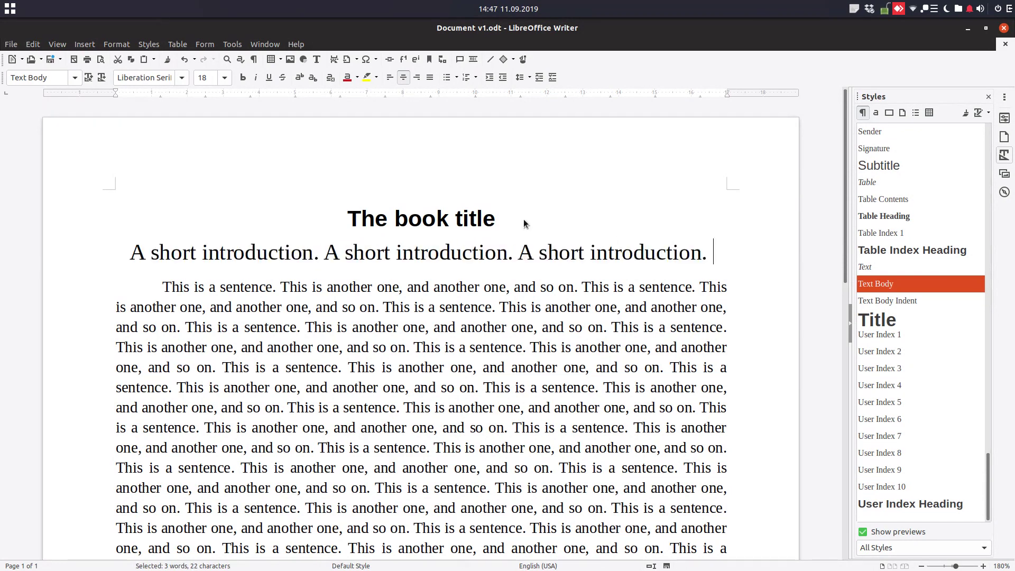
Step: Set the introduction paragraph's font size to 11 pt
key(shift+Up)
key(shift+Up)
key(shift+Up)
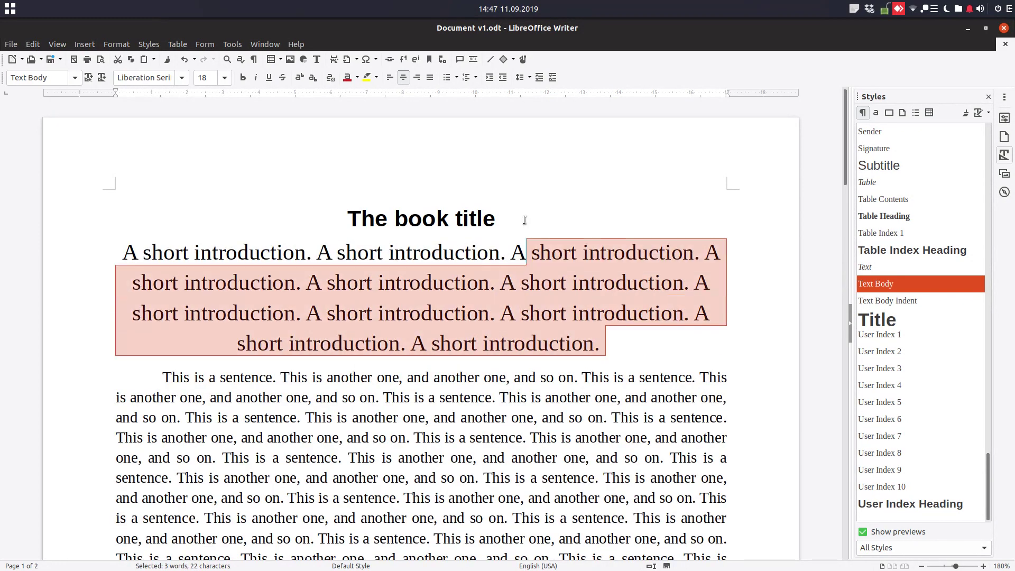
key(shift+Home)
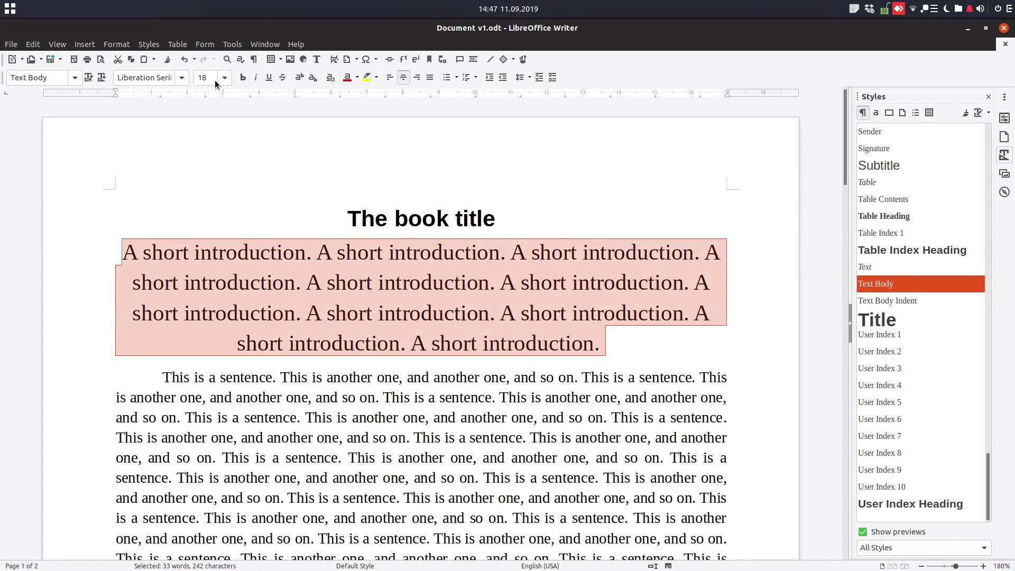
click(208, 78)
text(11)
key(Return)
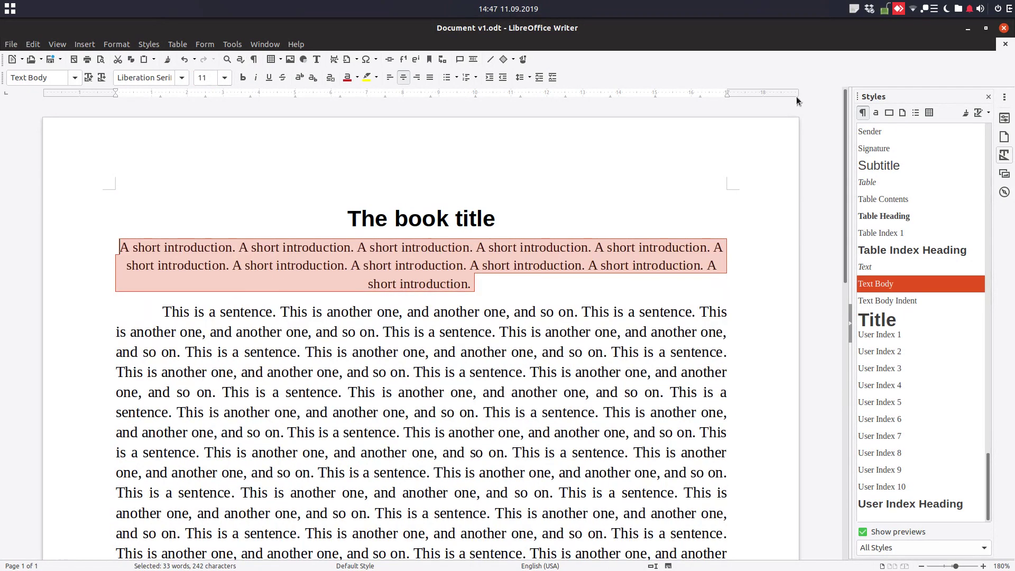
Step: Apply the Quotations paragraph style to the introduction
click(887, 138)
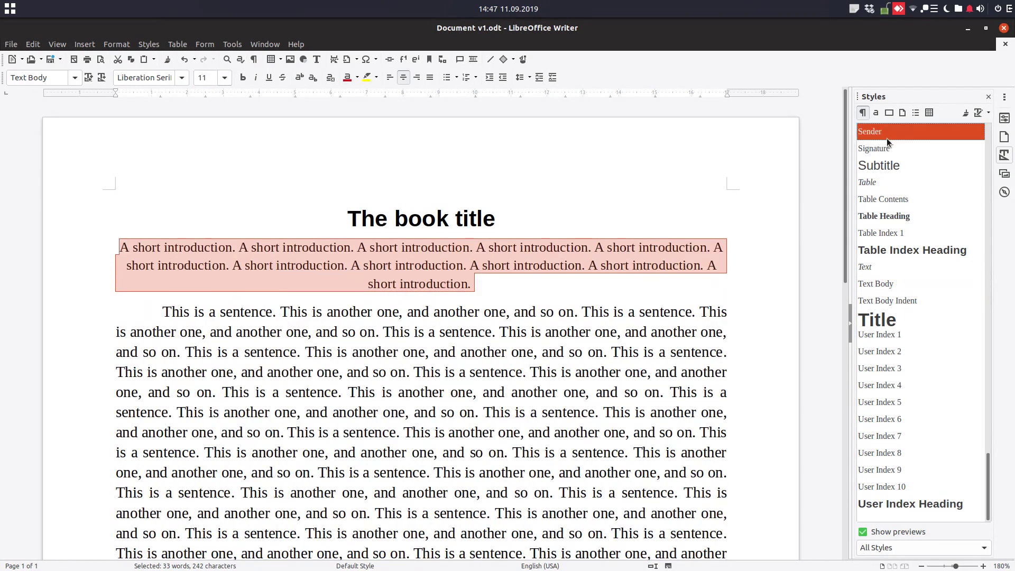
scroll(888, 142, up, 2)
click(891, 215)
click(562, 226)
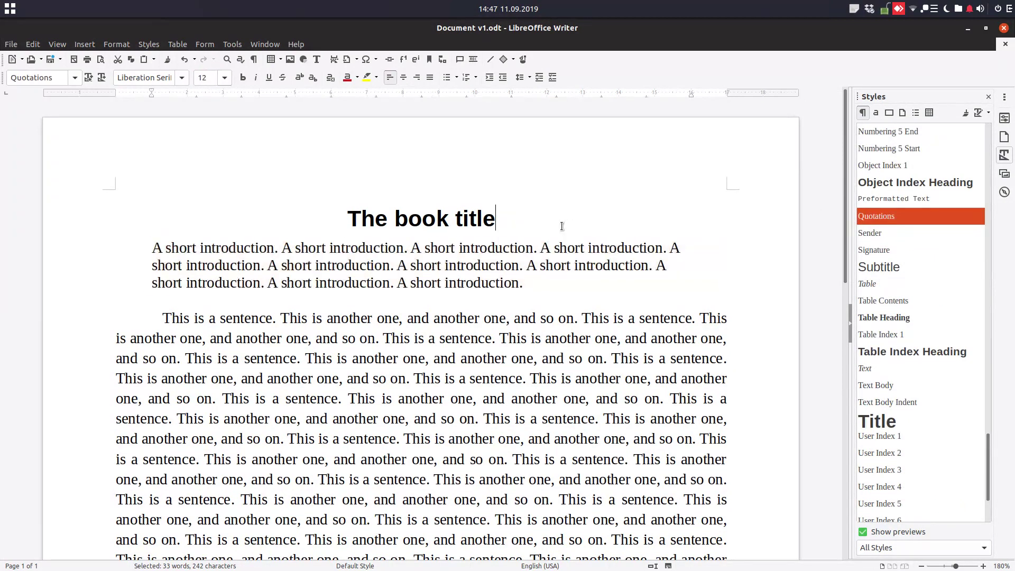
click(549, 248)
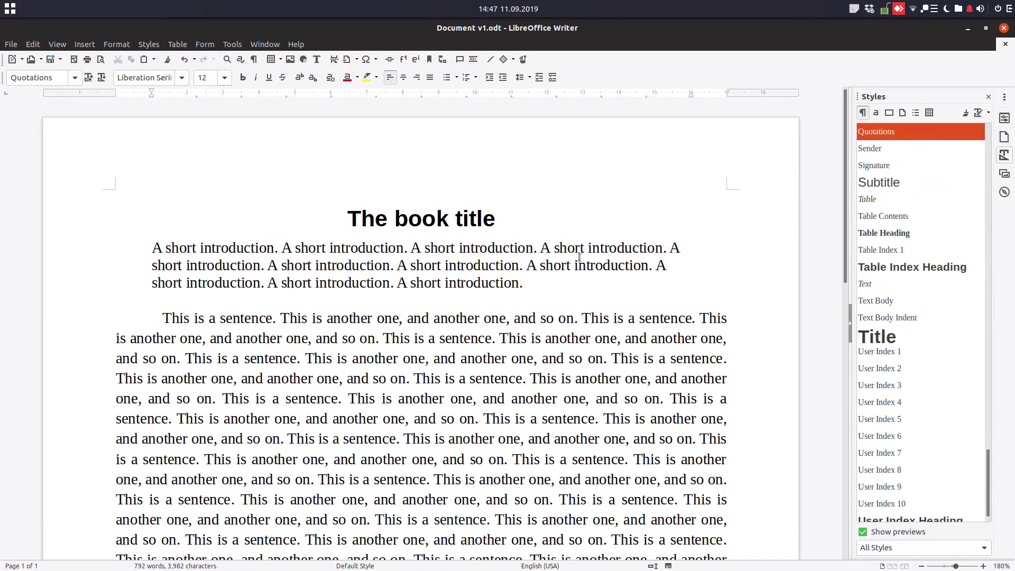
click(552, 318)
Step: Insert blank lines after the title and after the introduction paragraph
click(540, 218)
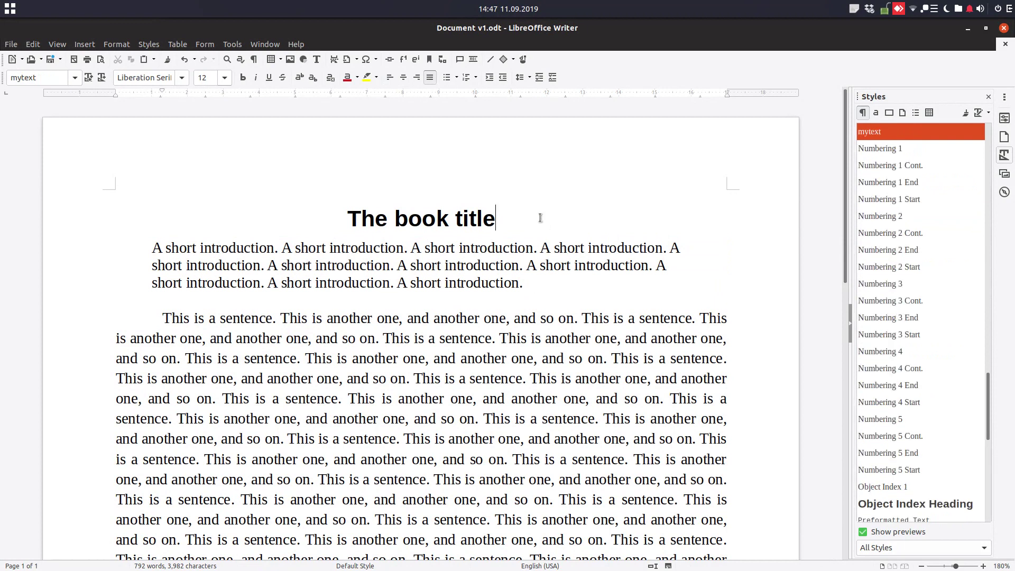
key(Return)
click(534, 320)
key(Return)
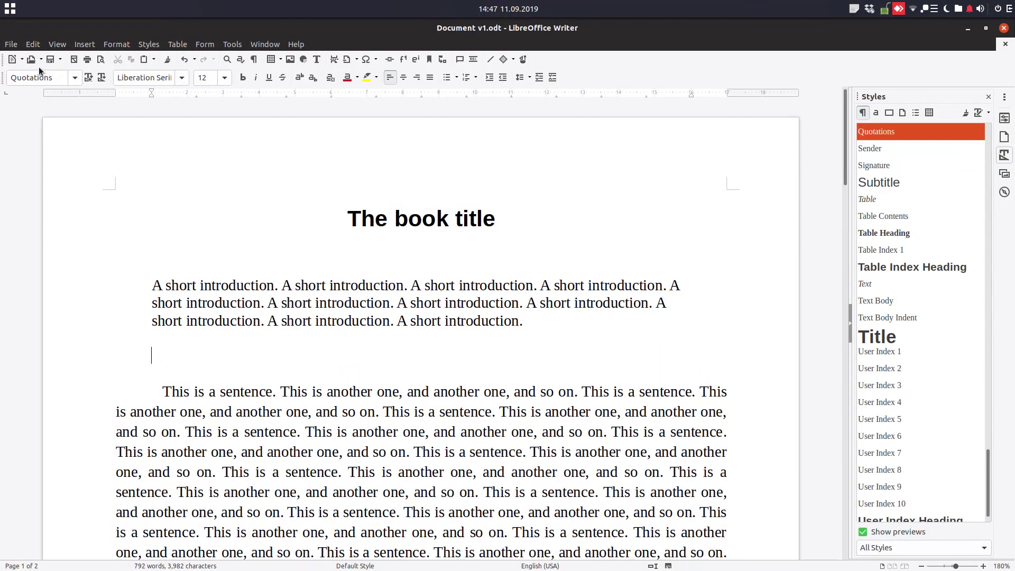
Step: Save a version commented 'v3 - almost ready', then close the document
click(11, 45)
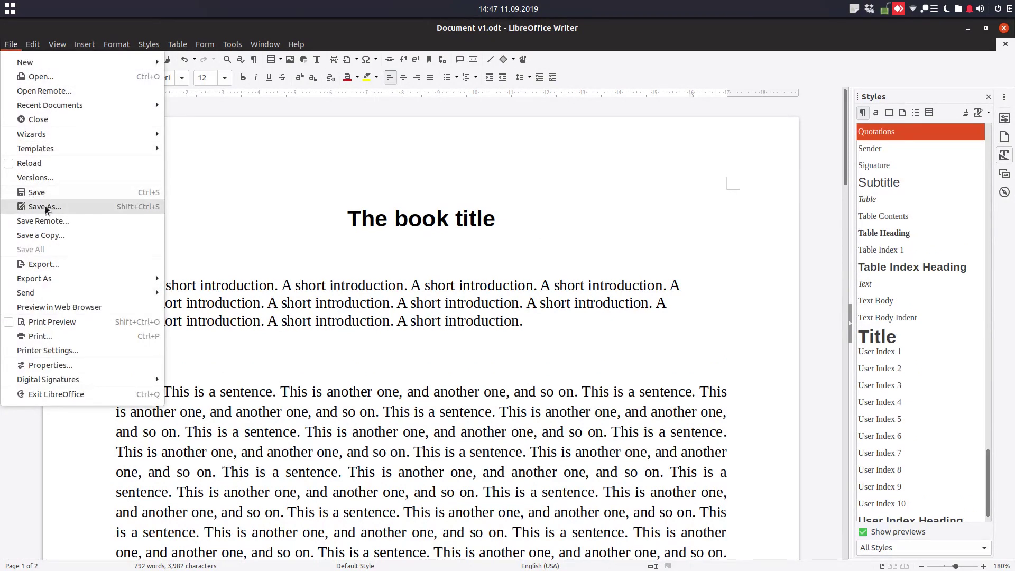
click(49, 179)
click(384, 201)
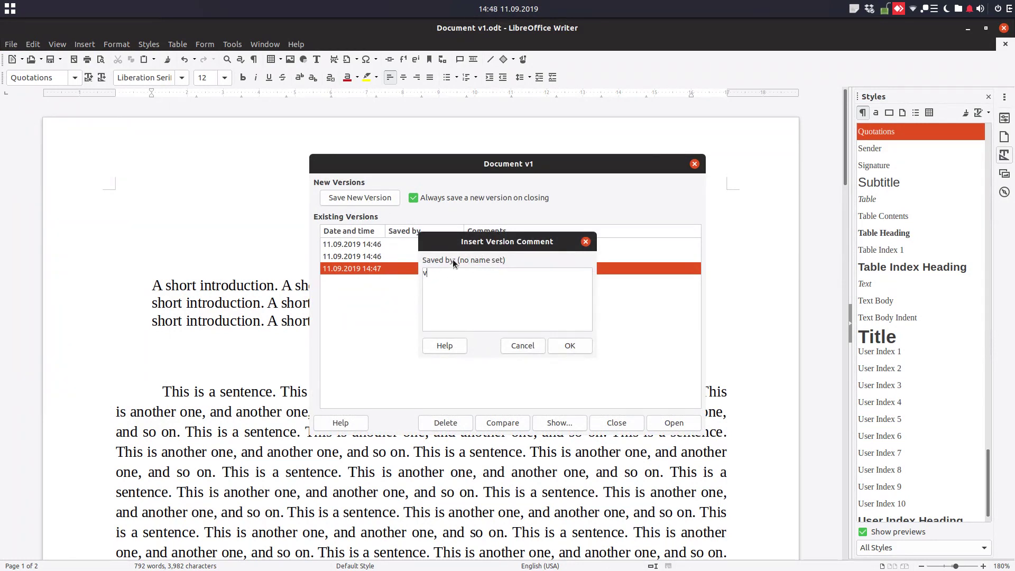
key(Escape)
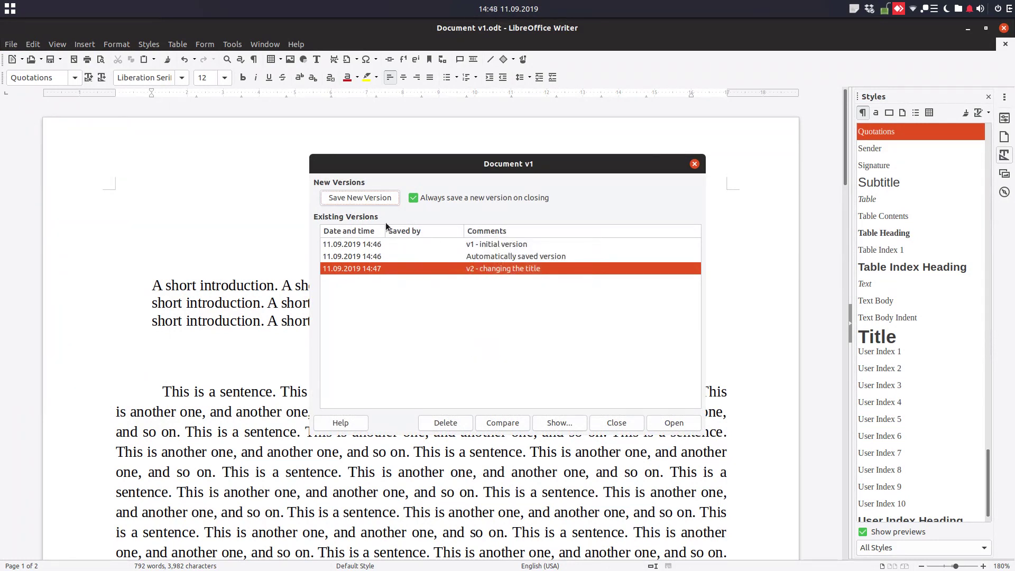
click(371, 198)
text(v3 -)
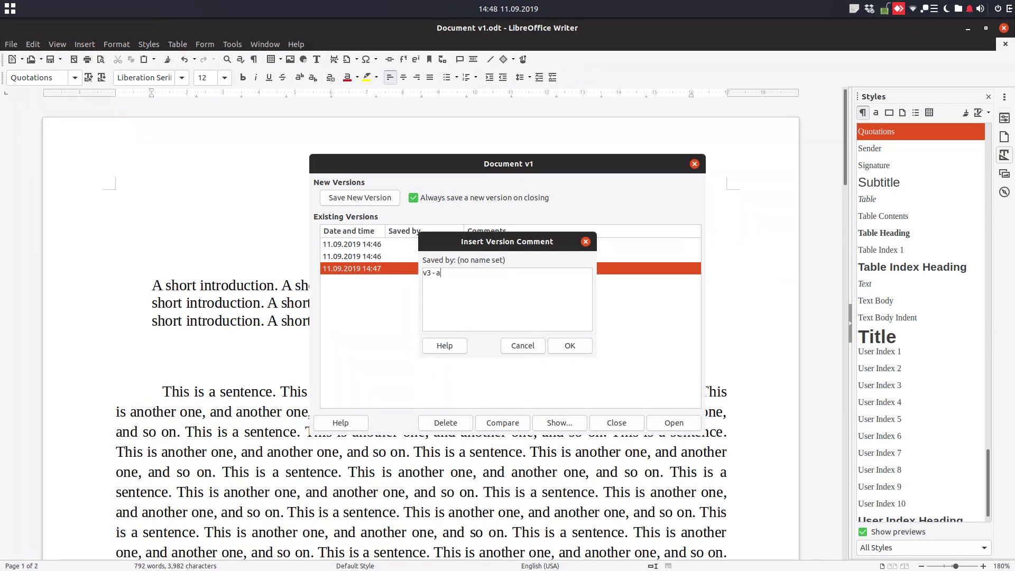
text(almost ready)
click(570, 345)
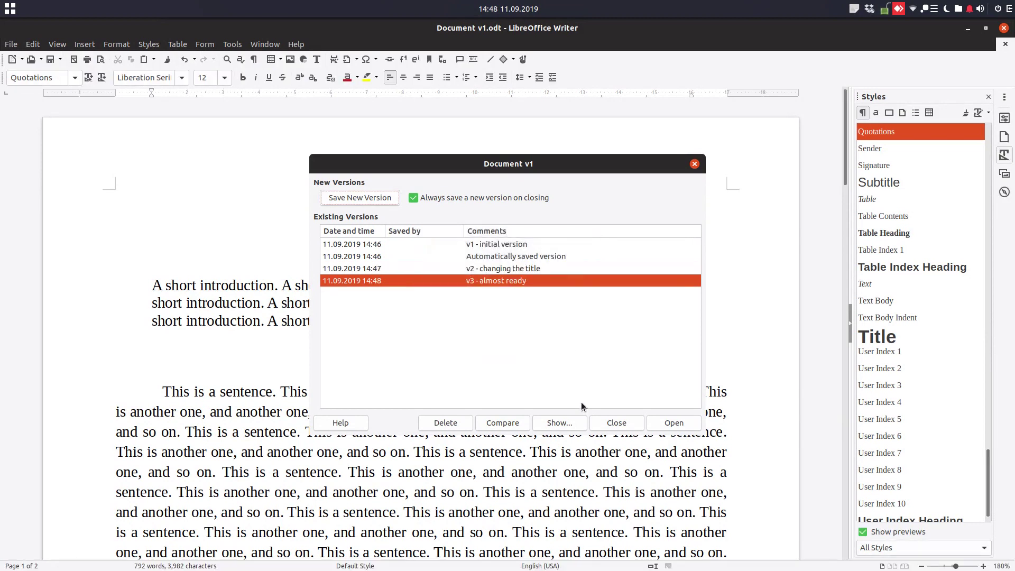
click(613, 422)
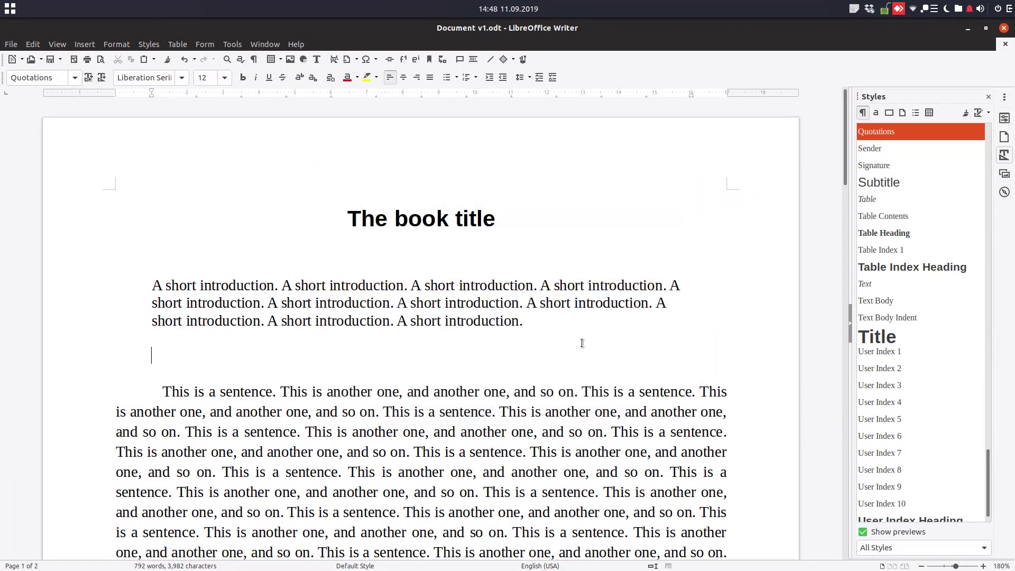
click(1003, 28)
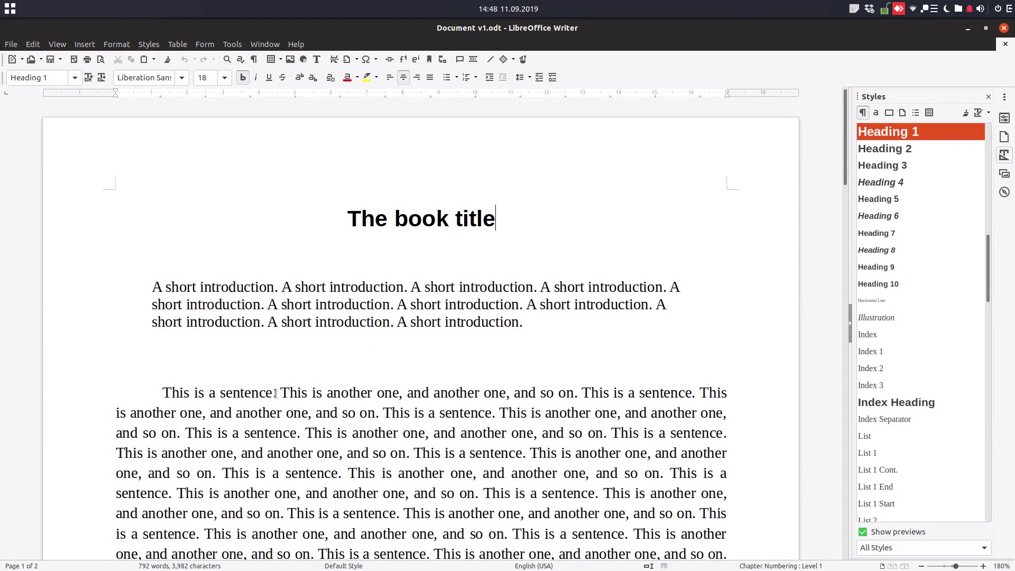
Step: Add 'This is a very short sentence.' after the first 'and so on'
click(317, 393)
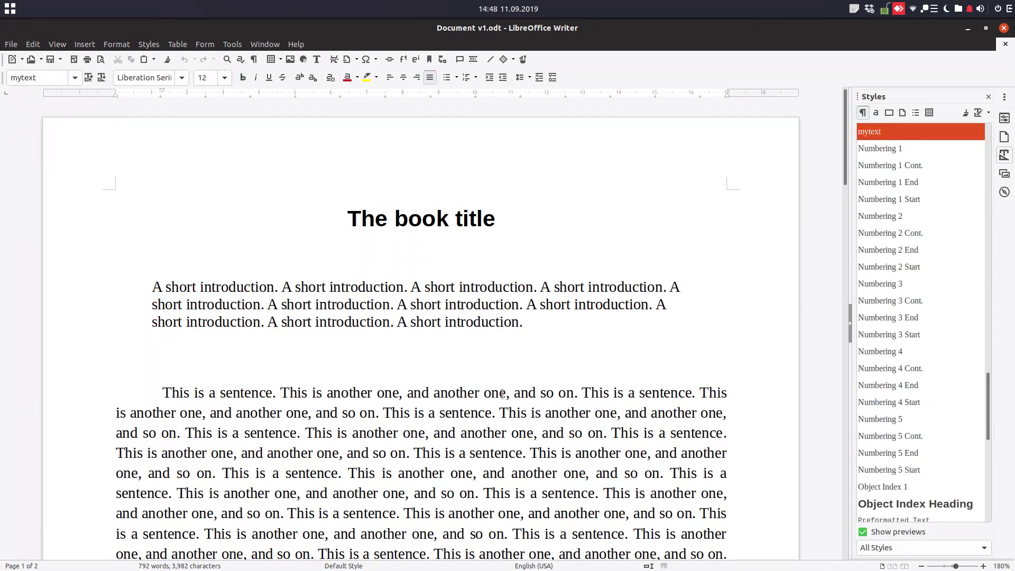
click(575, 393)
text(.)
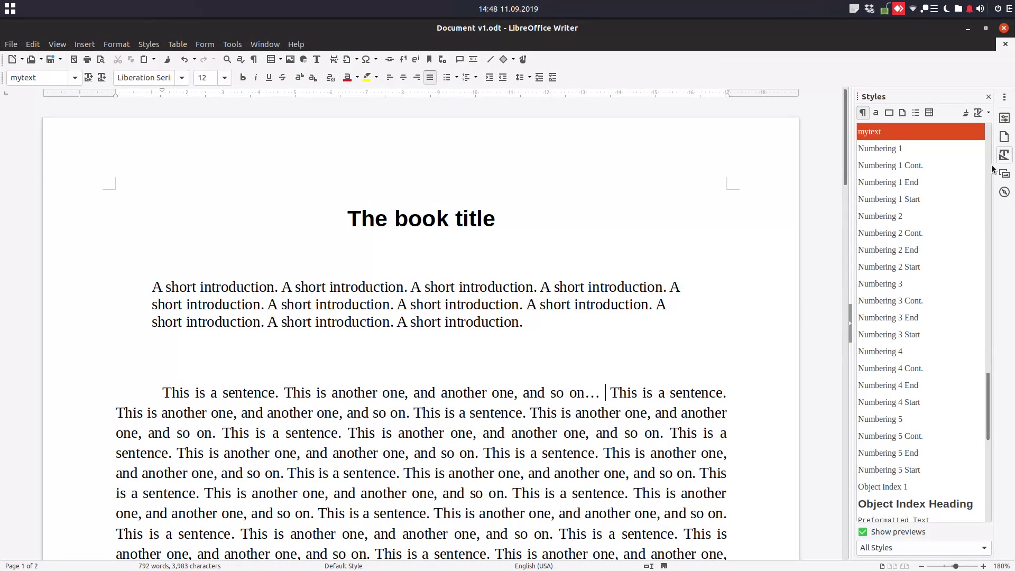
text(. This )
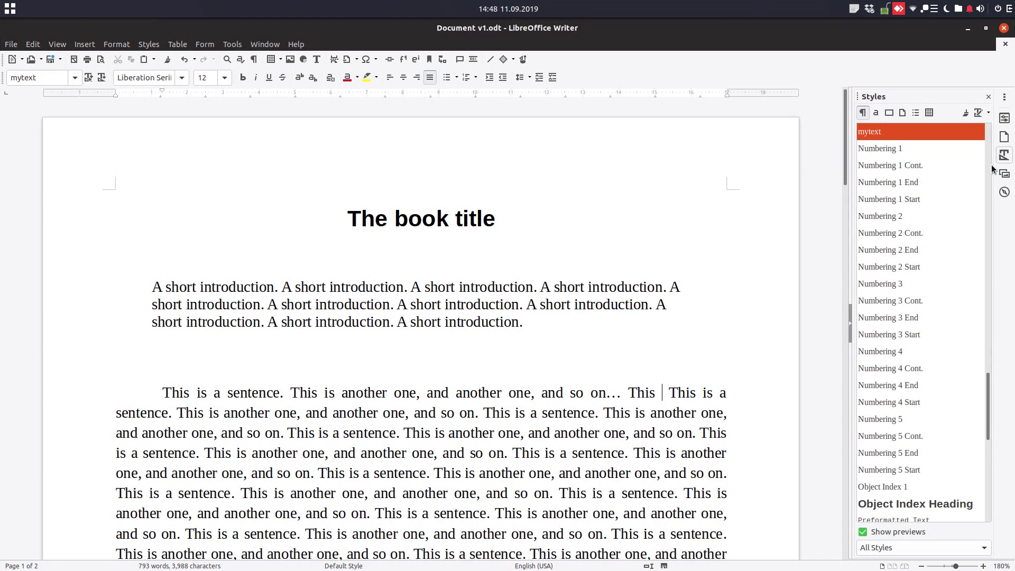
text(is a very)
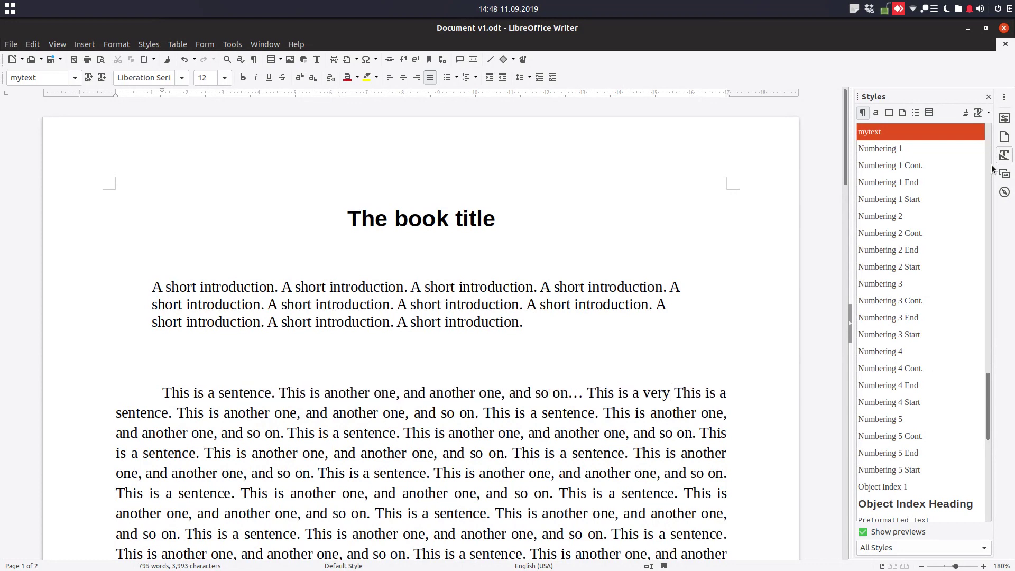
text( short sen)
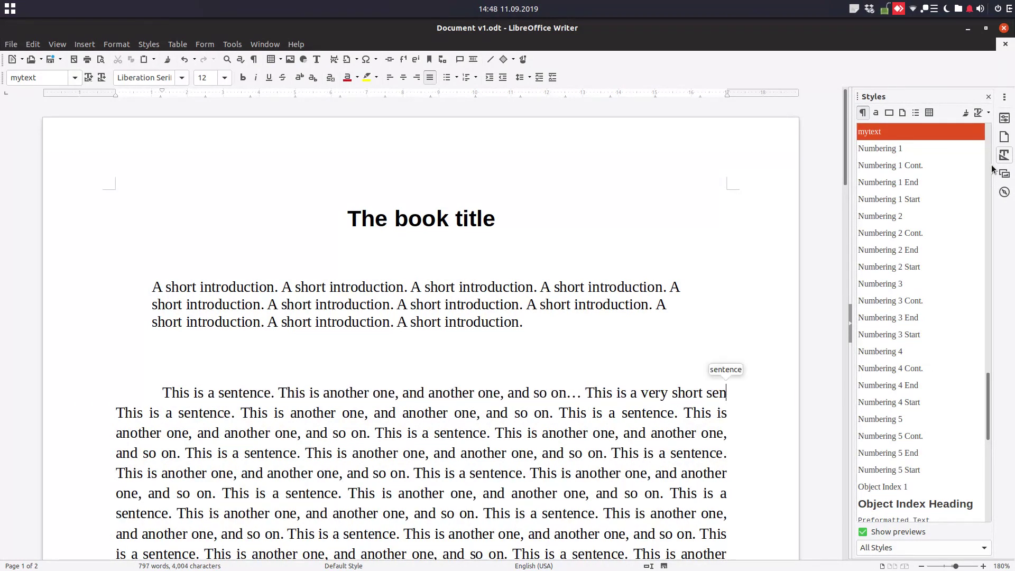
text(tec)
key(BackSpace)
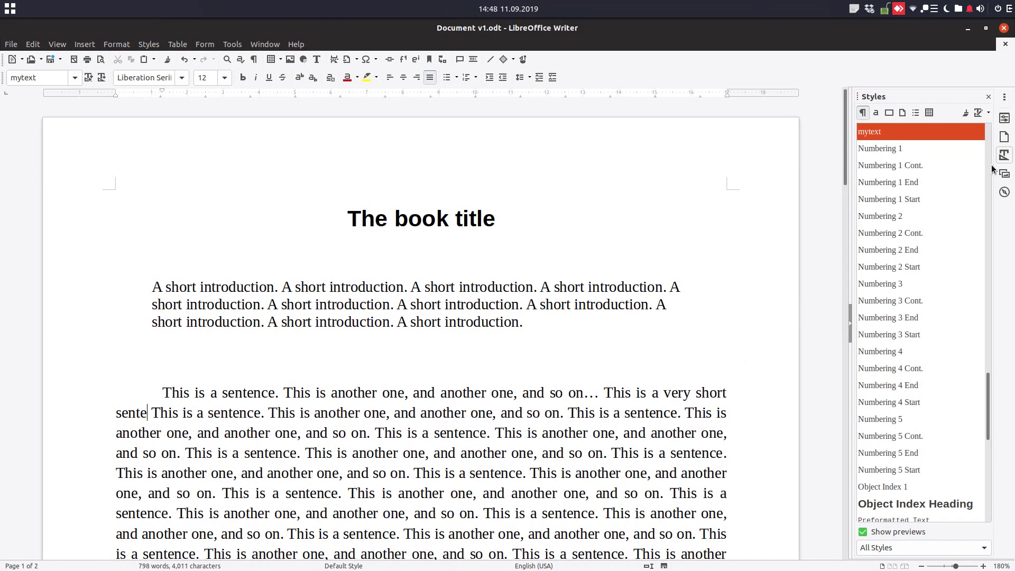
text(nce.)
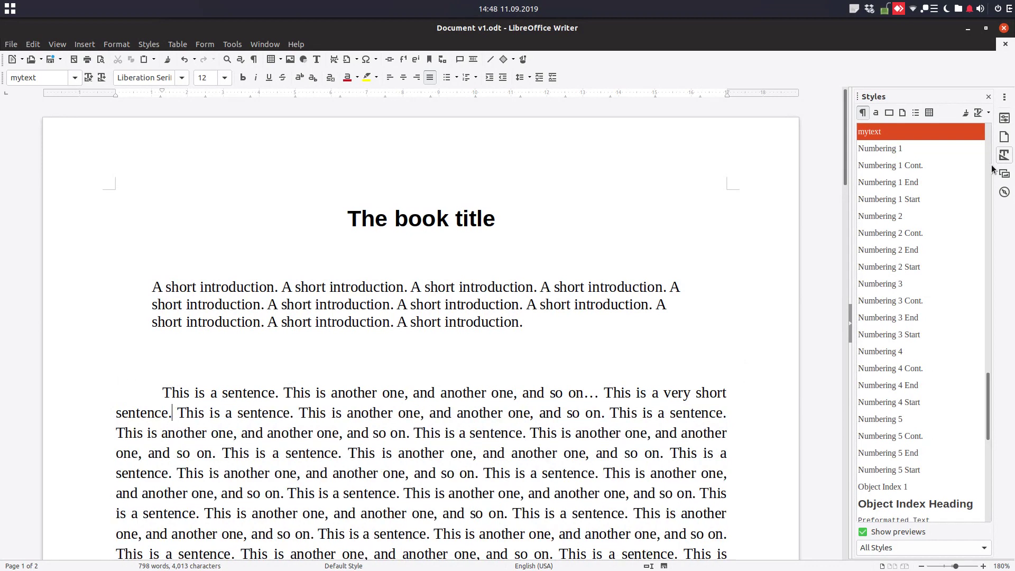
Step: Delete the 'This is a sentence.' that follows it
click(634, 342)
click(355, 392)
drag(177, 412, 290, 411)
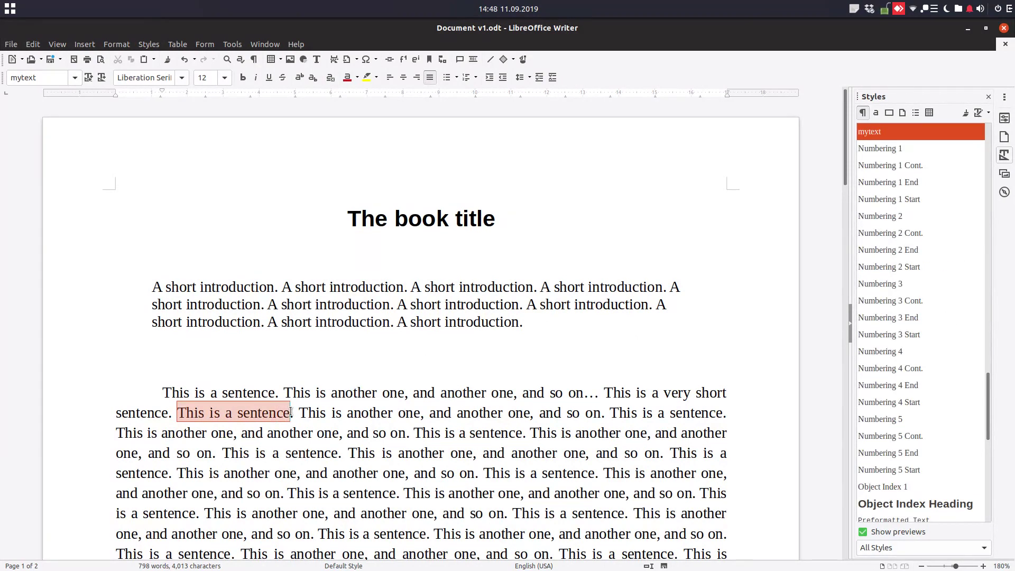
key(Delete)
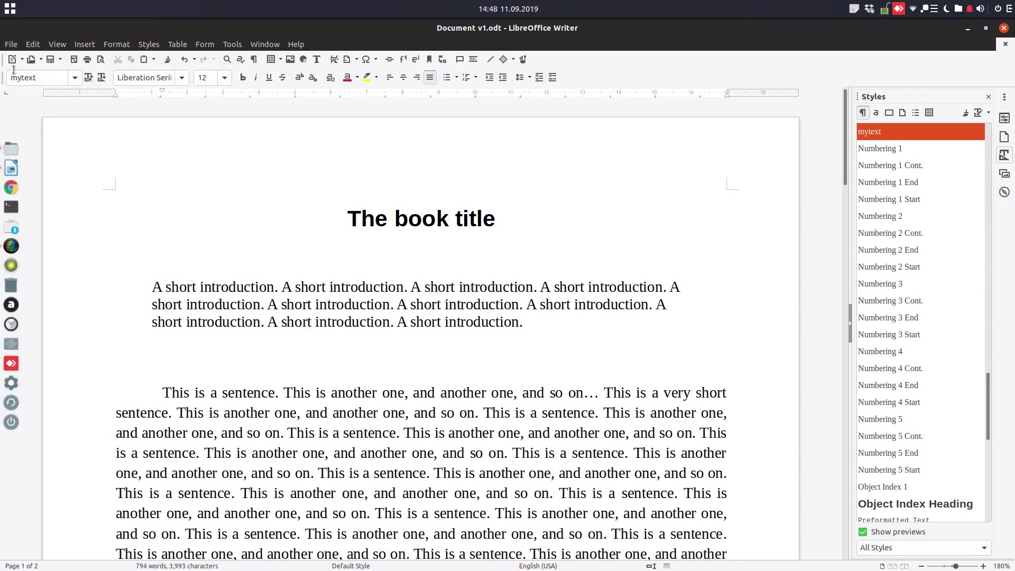
Step: Save a fourth version with the comment 'v4 - final version'
click(13, 45)
click(45, 178)
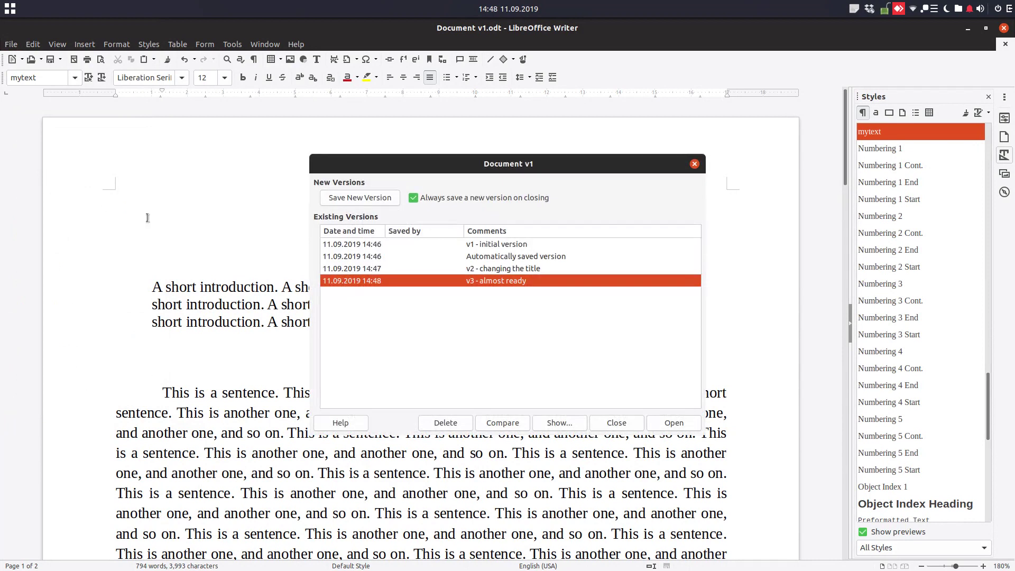
click(384, 199)
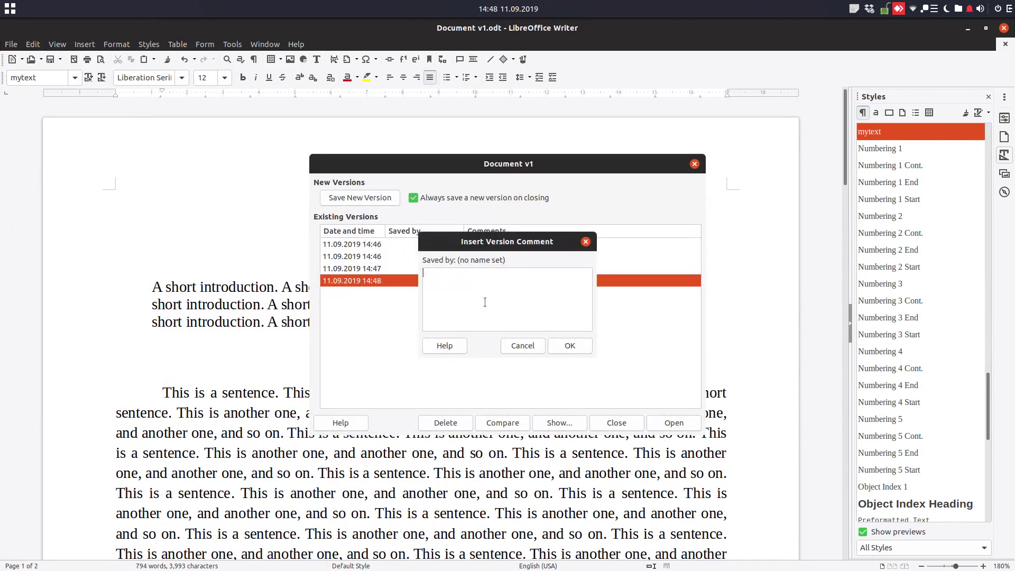
click(515, 350)
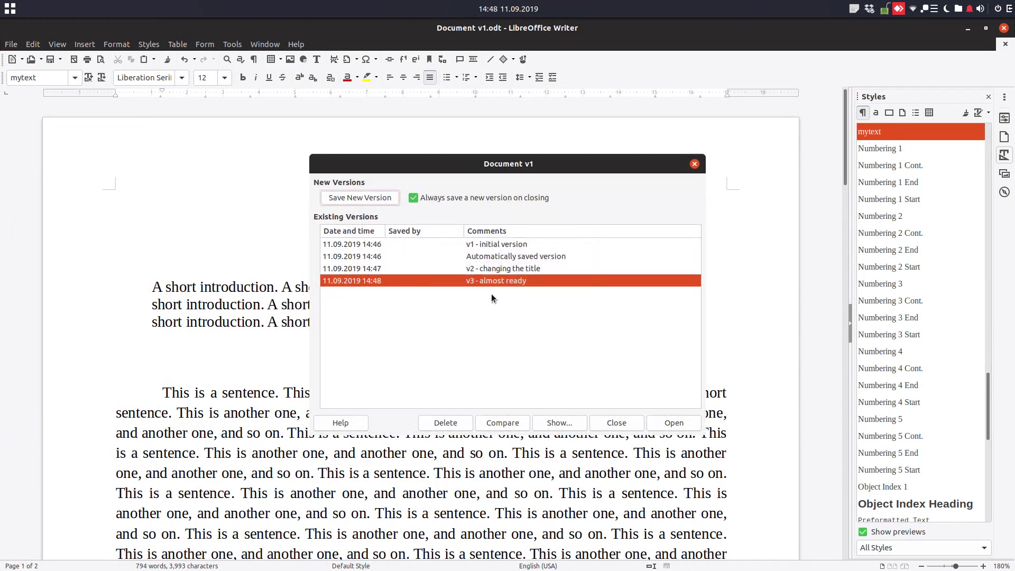
click(369, 202)
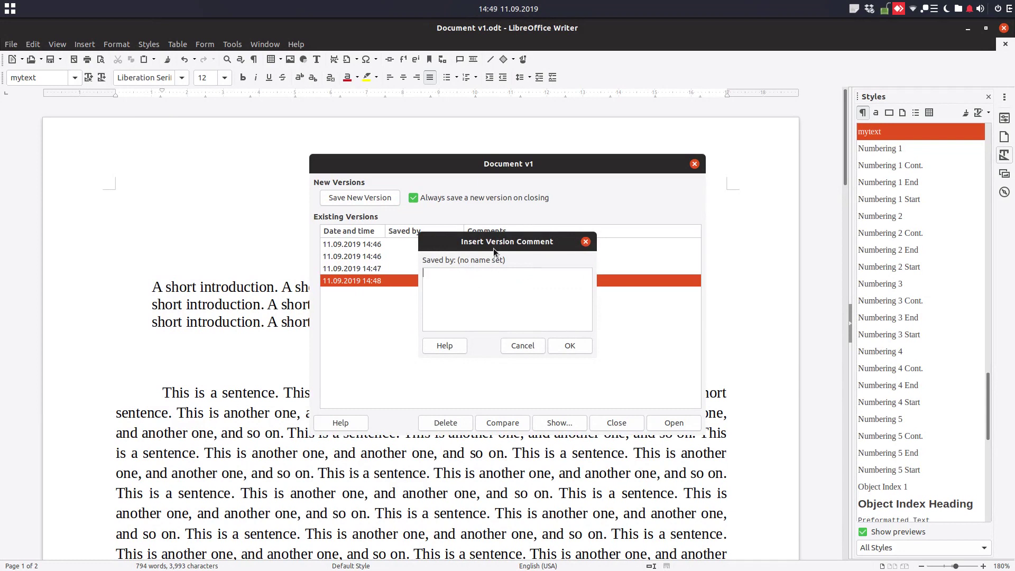
text(v4 - final version)
click(569, 345)
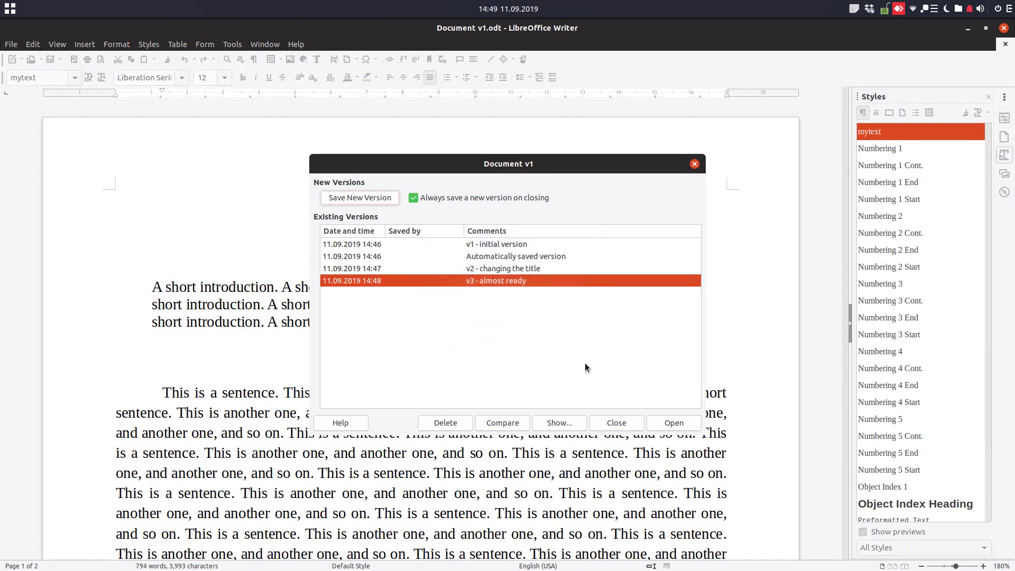
click(616, 422)
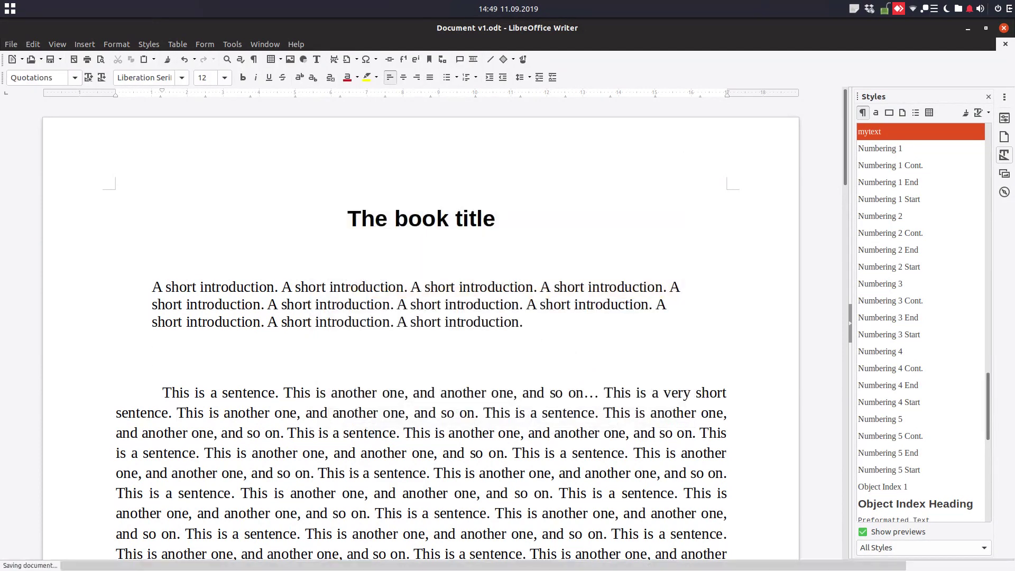
click(1003, 28)
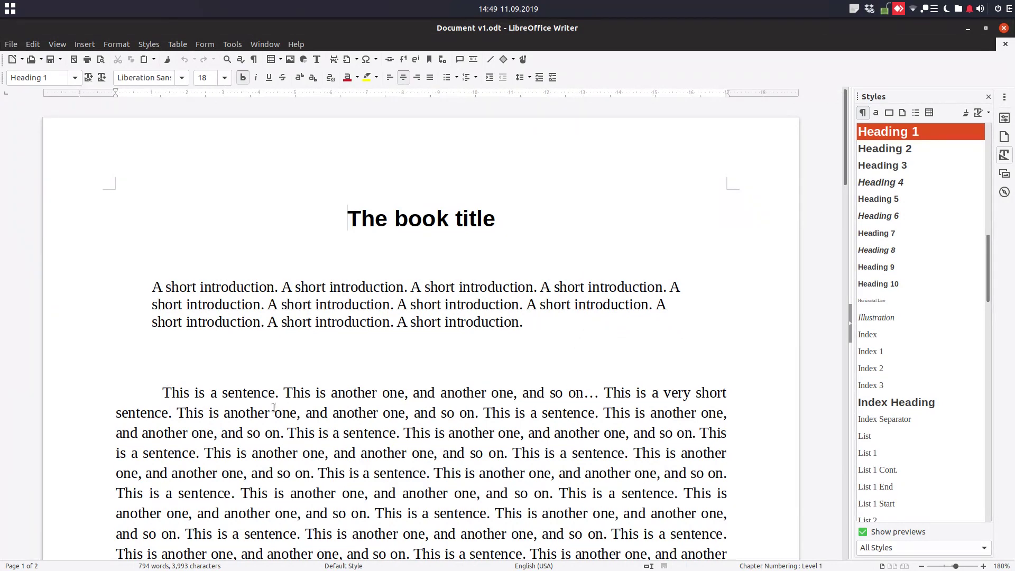
click(318, 391)
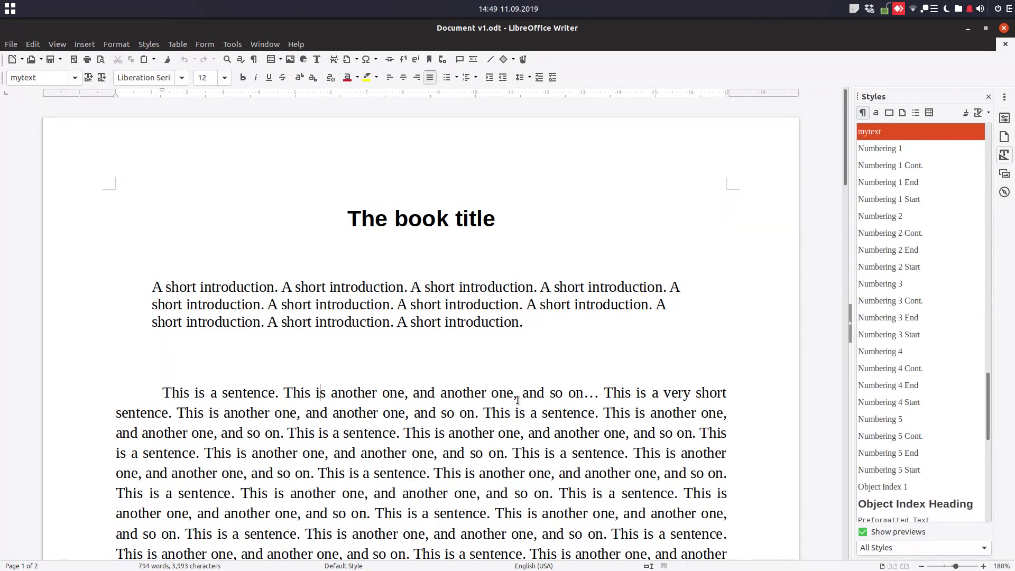
drag(539, 323, 287, 296)
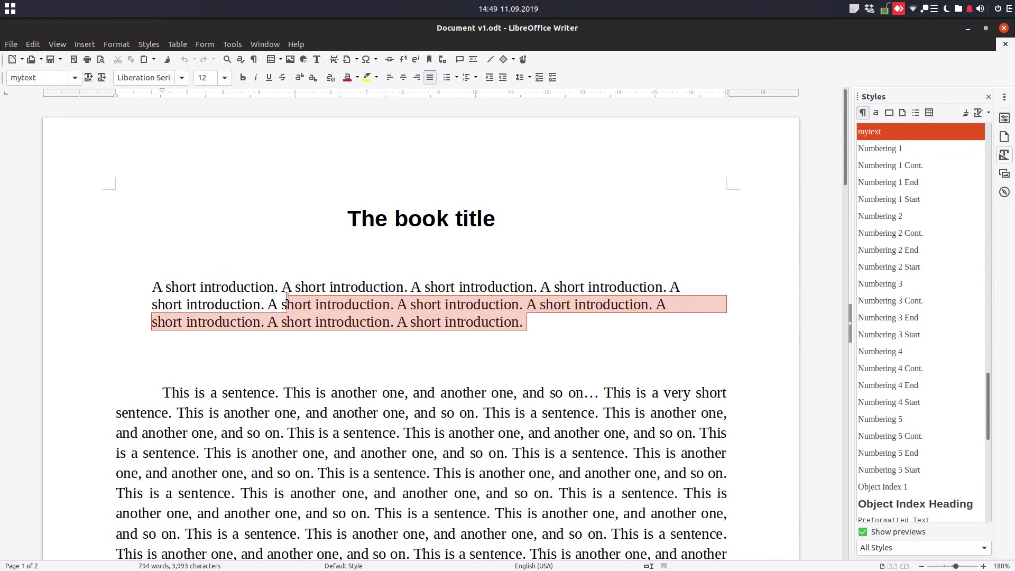
click(465, 222)
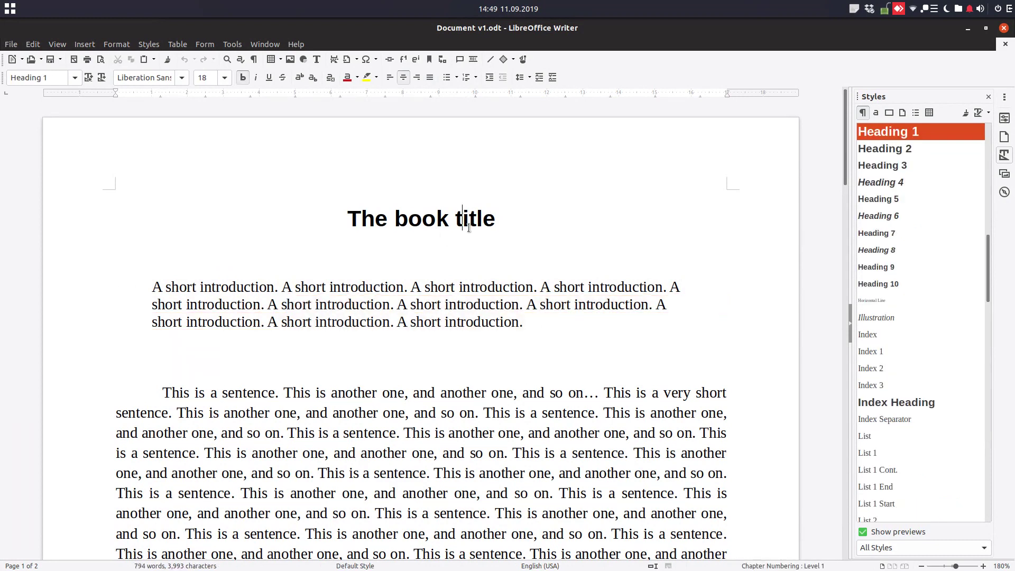
Step: Browse the saved versions and read the comment stored with 'v1 - initial version'
click(12, 46)
click(37, 177)
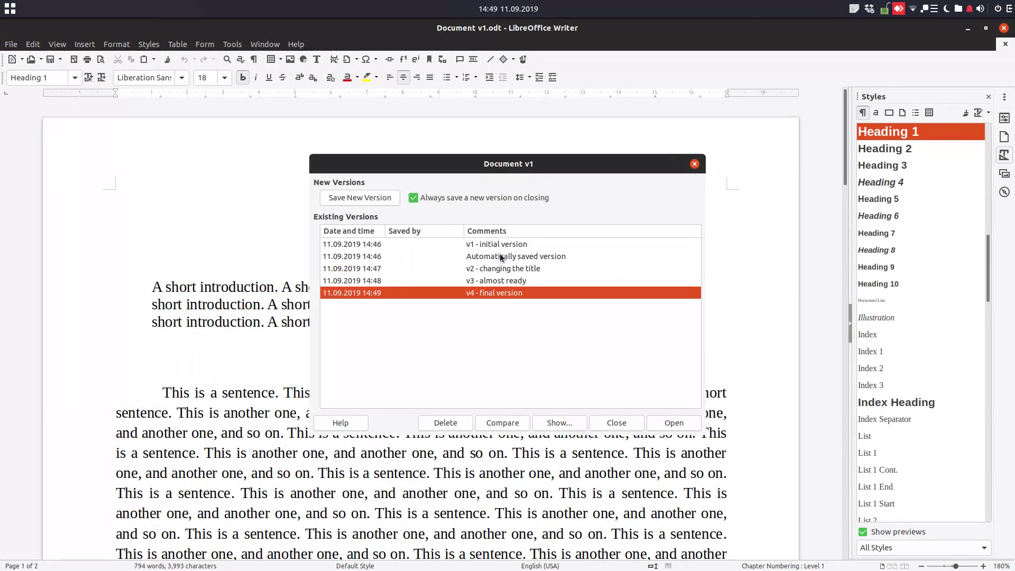
click(522, 245)
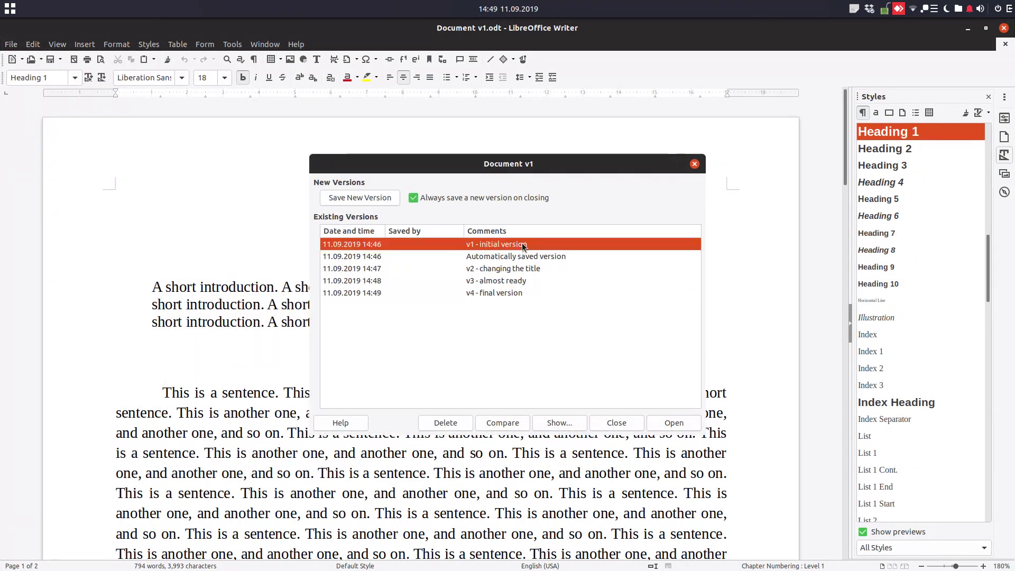
click(519, 268)
click(520, 282)
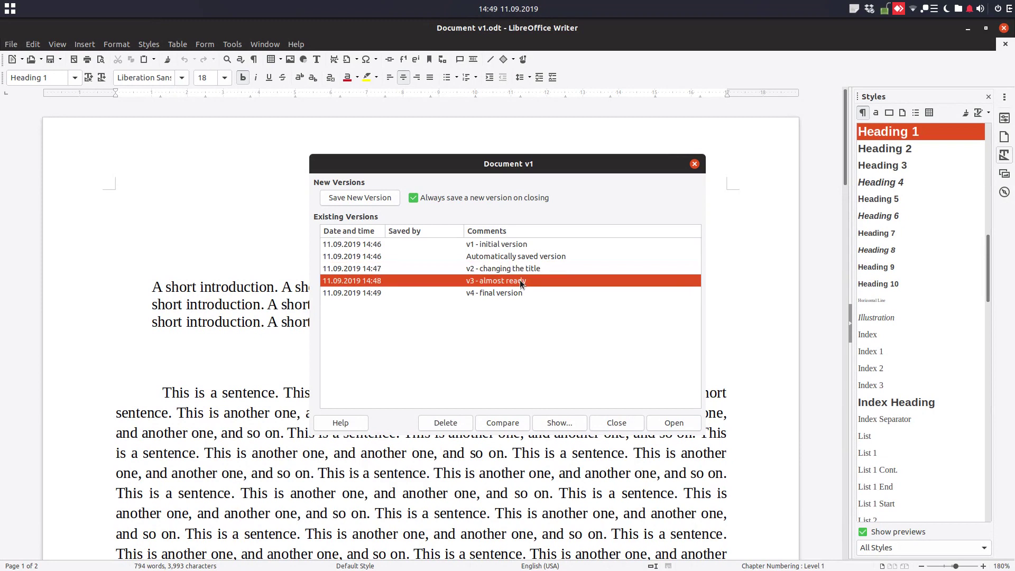
click(522, 269)
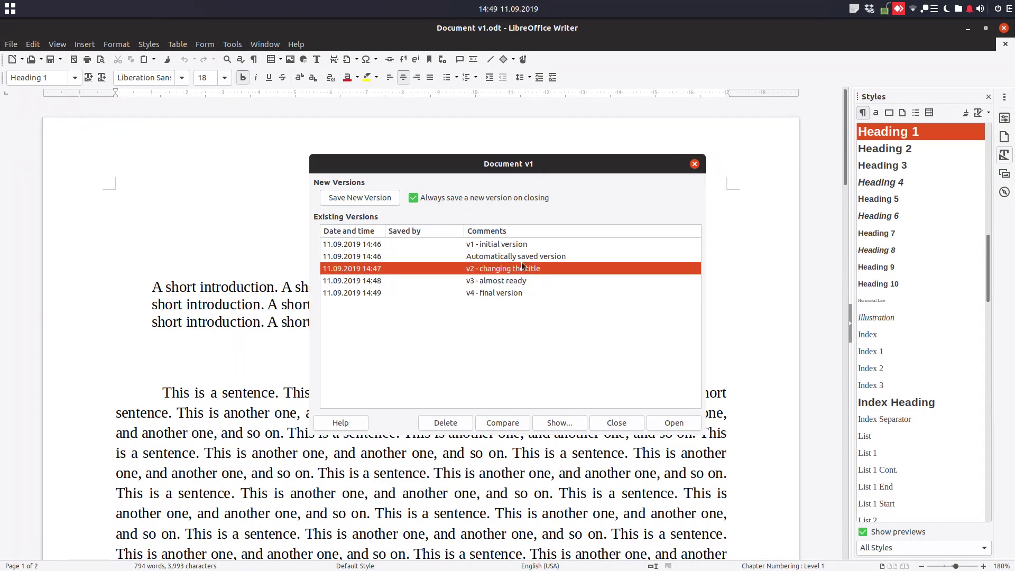
click(519, 245)
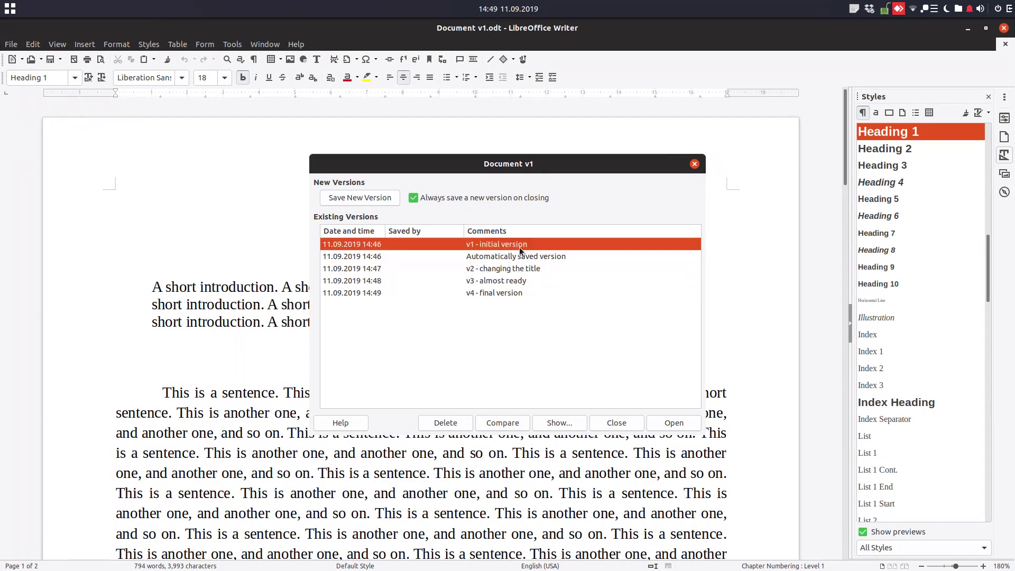
click(543, 423)
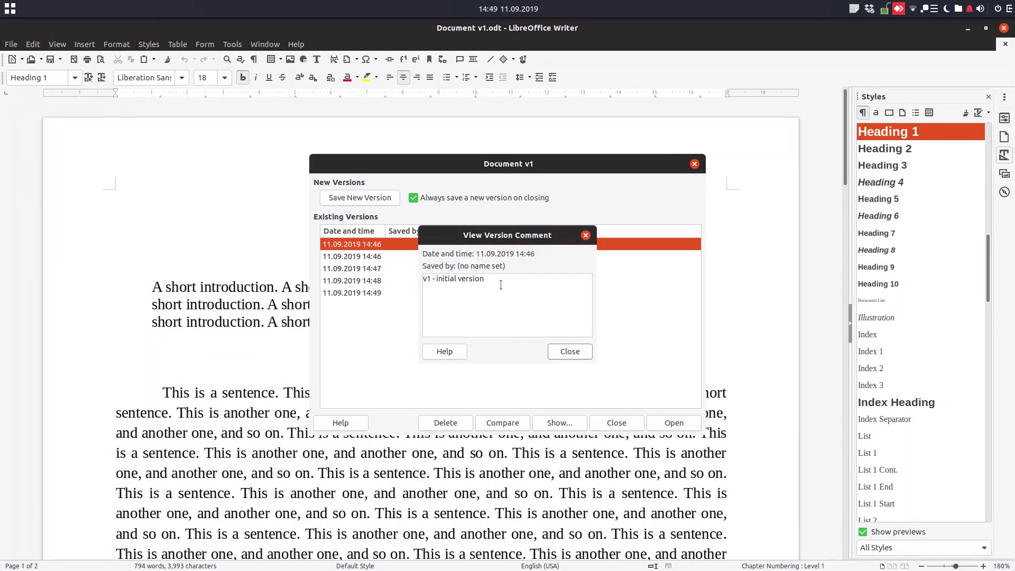
click(559, 351)
Step: Compare the v1 version with the current text, accept all differences, and close Manage Changes
click(524, 417)
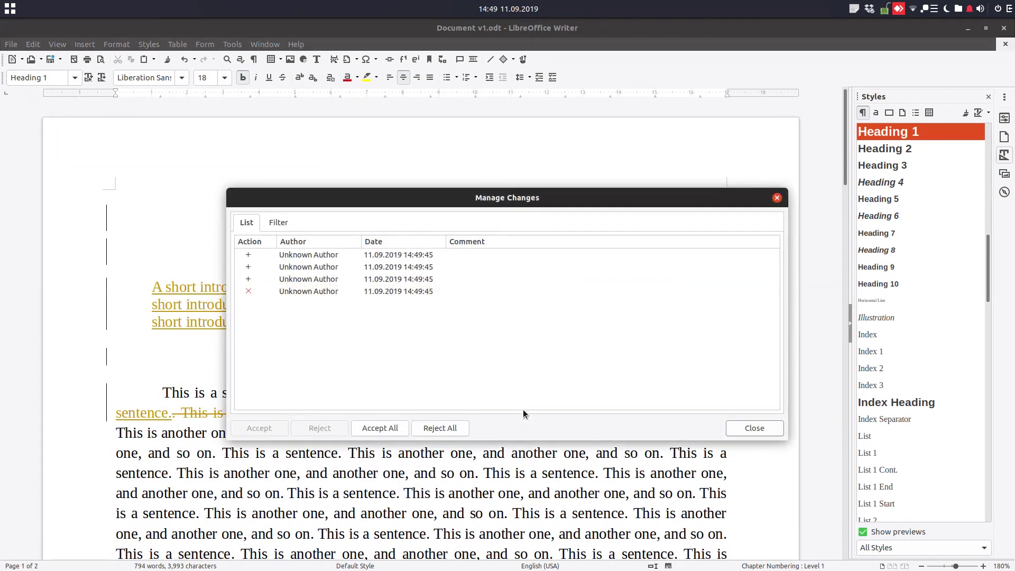
drag(509, 203, 913, 219)
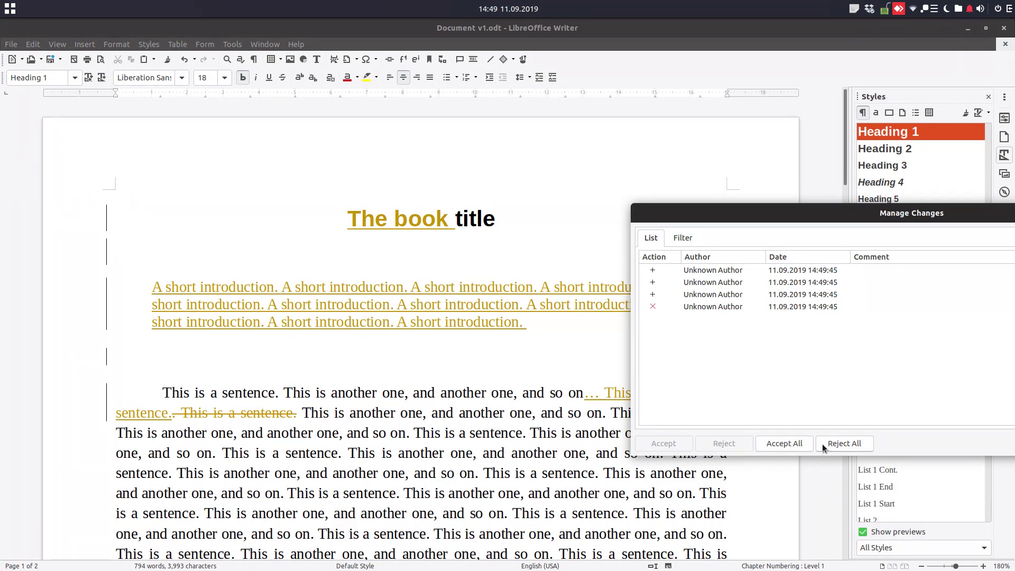
click(784, 443)
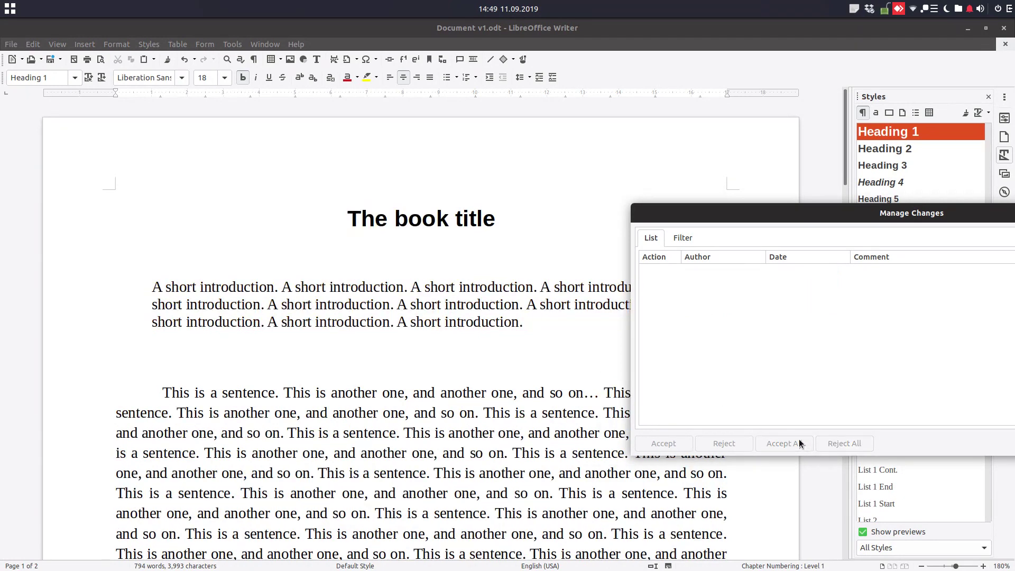
drag(651, 214, 148, 184)
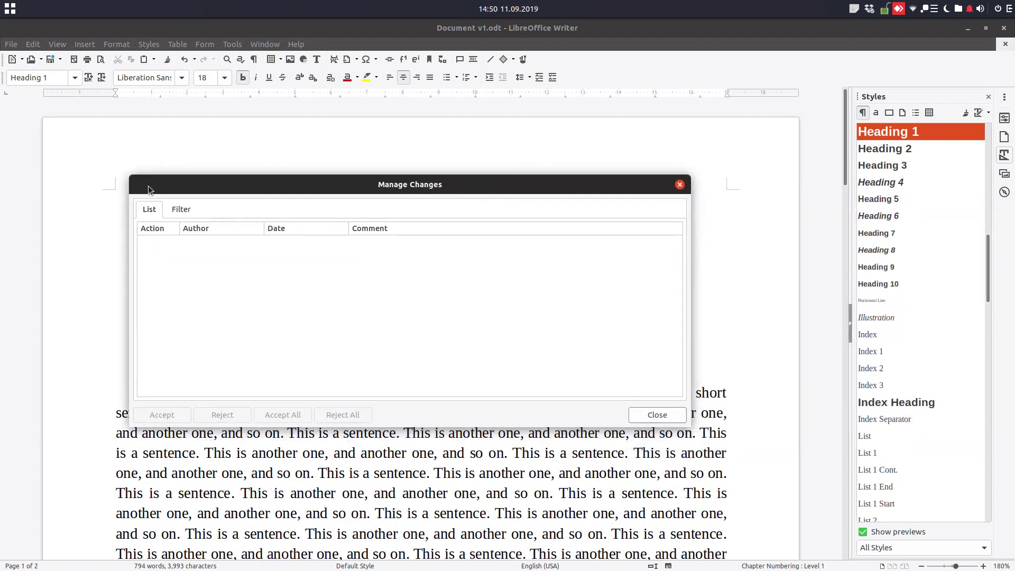
click(620, 412)
Step: Compare the 'v3 - almost ready' version with the current text and reject all listed changes
click(611, 384)
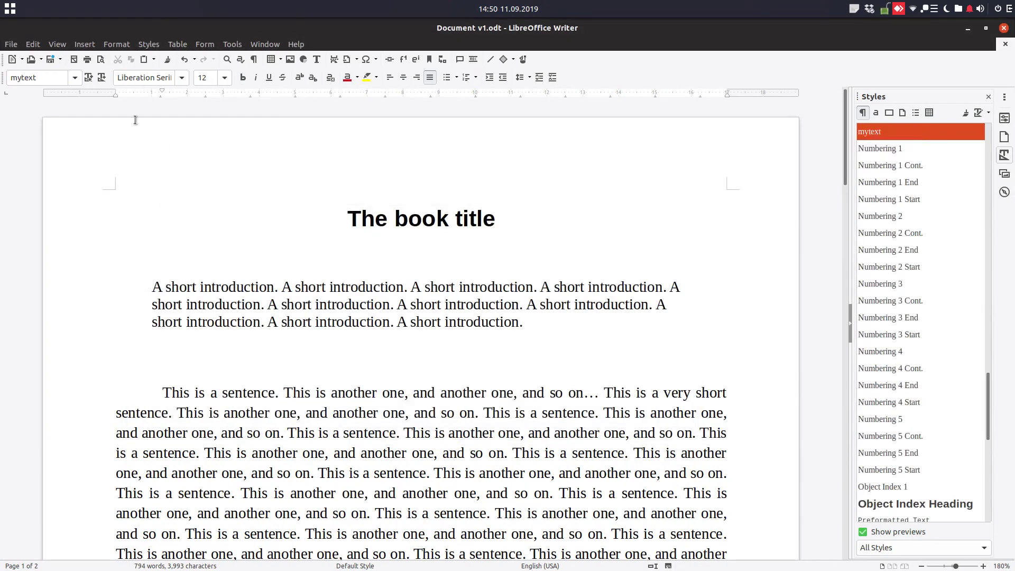
click(16, 45)
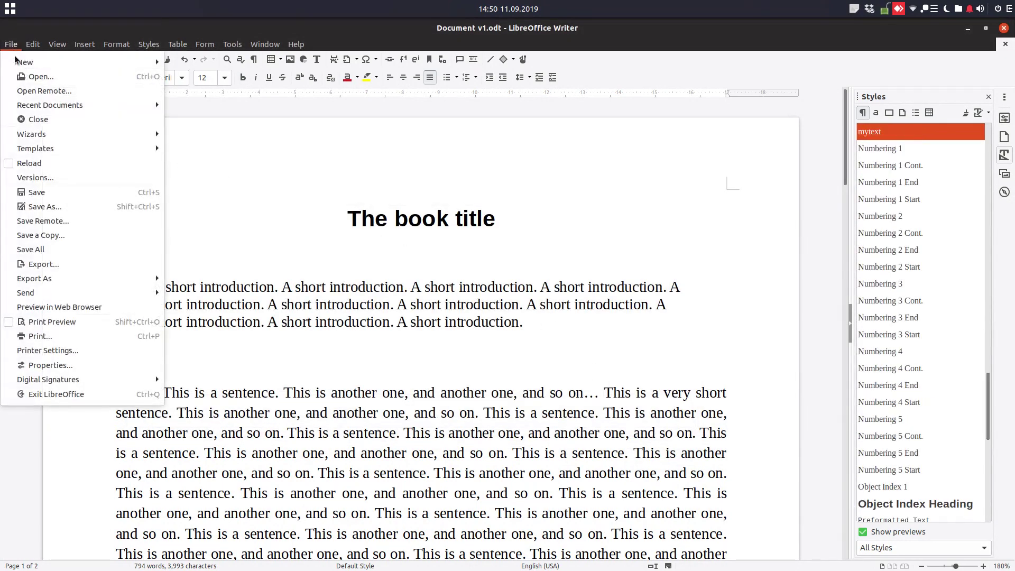
click(37, 177)
click(566, 280)
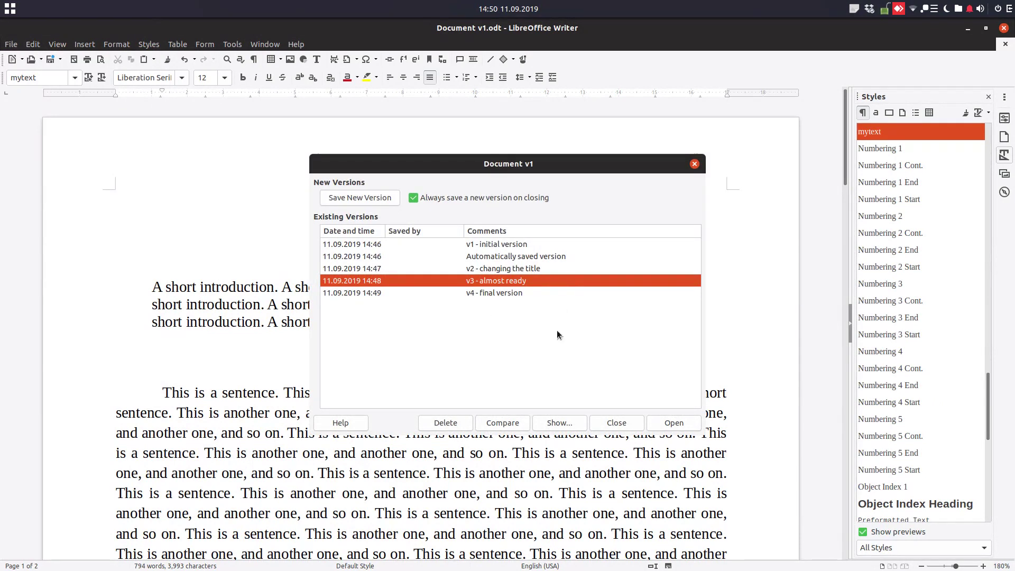
click(512, 425)
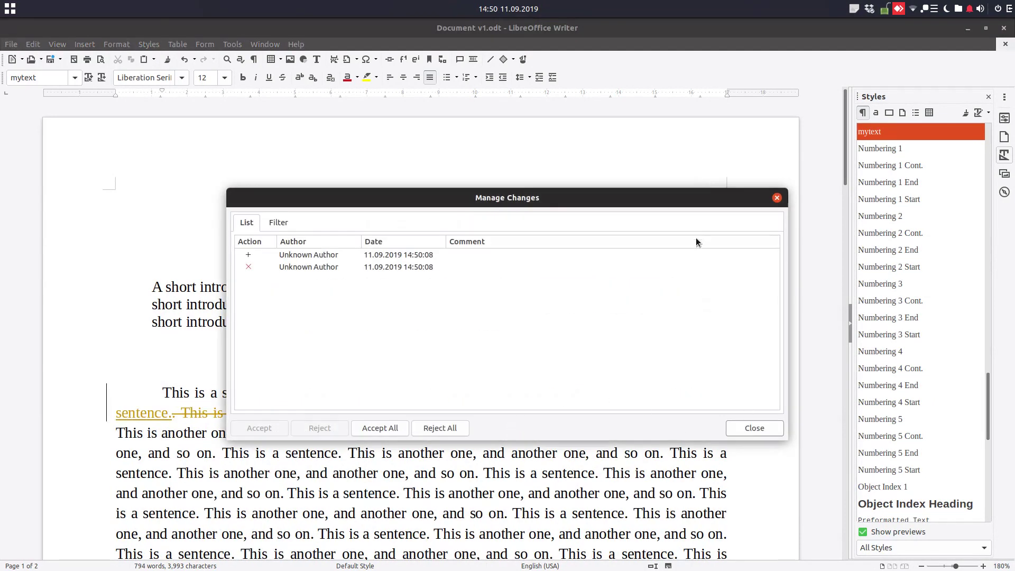
drag(693, 198, 880, 72)
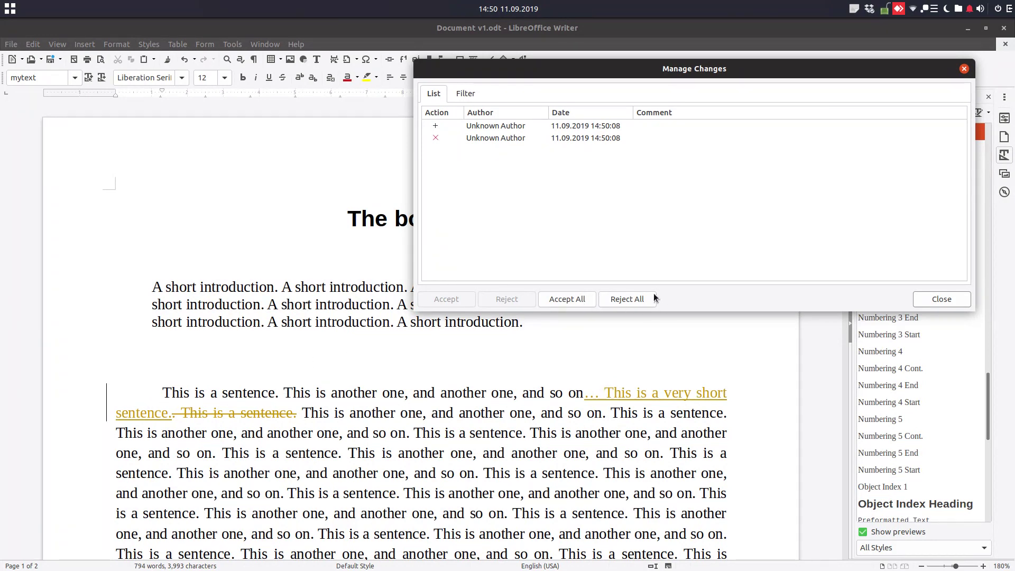
click(615, 299)
Step: Close Manage Changes, place the cursor under the title, and close the Document v1.odt window
click(940, 299)
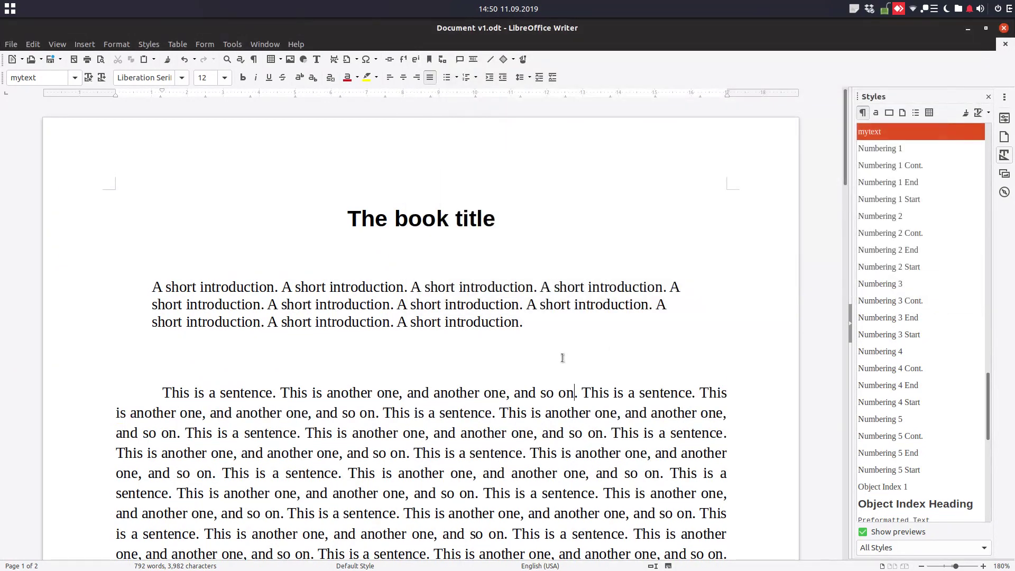
click(554, 356)
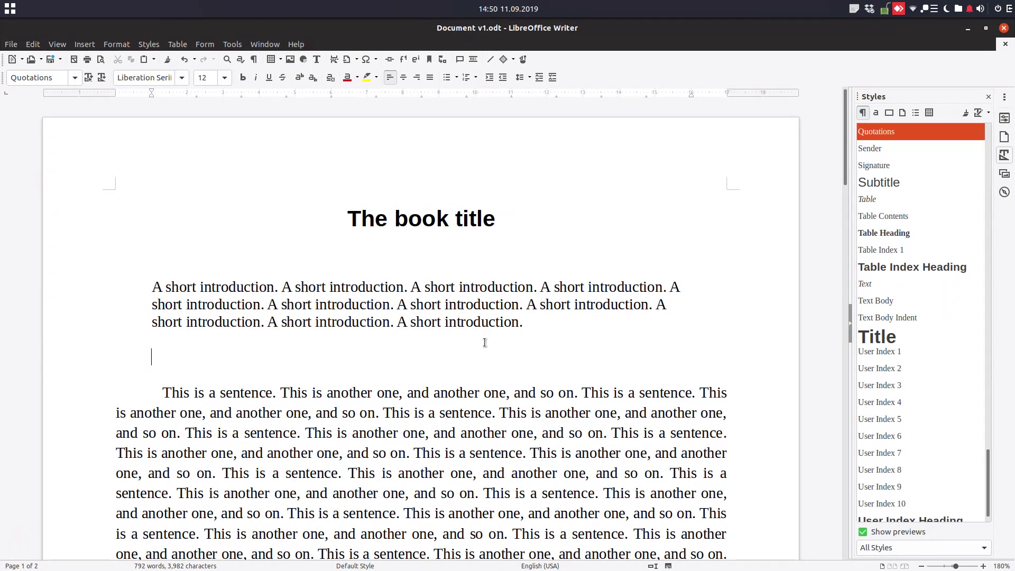
scroll(453, 347, down, 3)
scroll(446, 307, up, 3)
click(439, 249)
click(1004, 28)
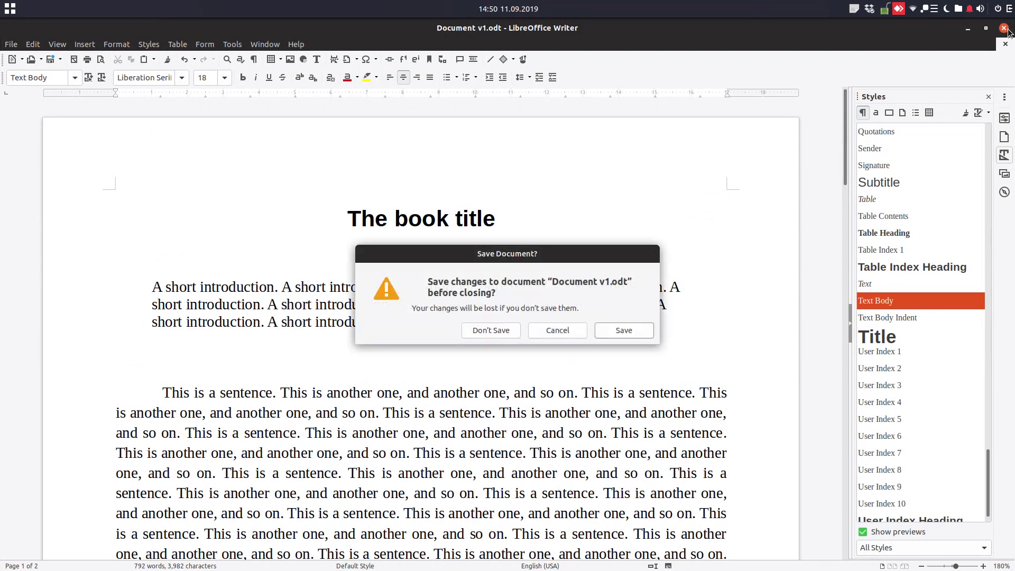
Step: Save on closing, check Document v1.odt's properties (66.3 kB) in Files, then reopen it in Writer
click(611, 331)
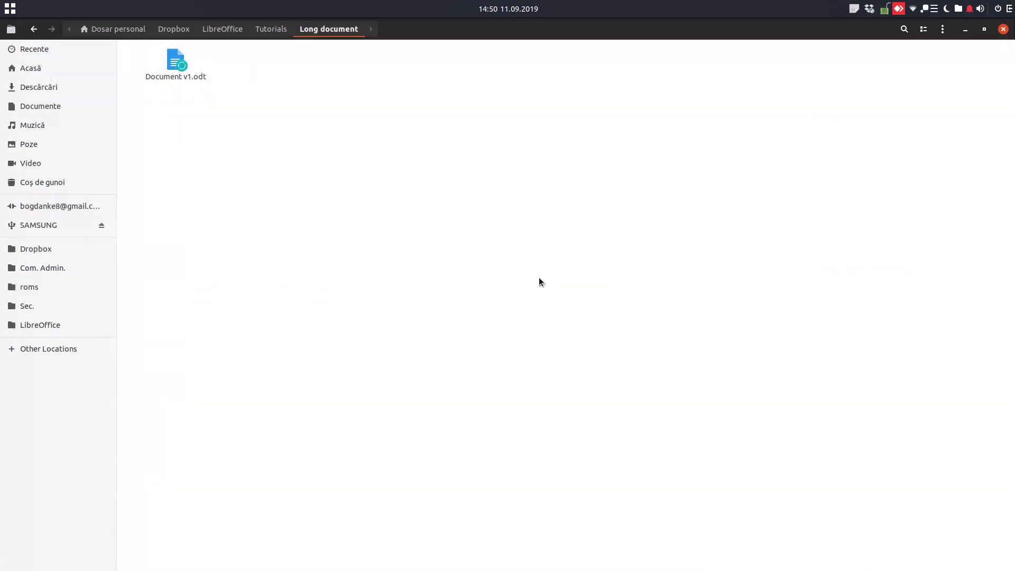
right_click(182, 70)
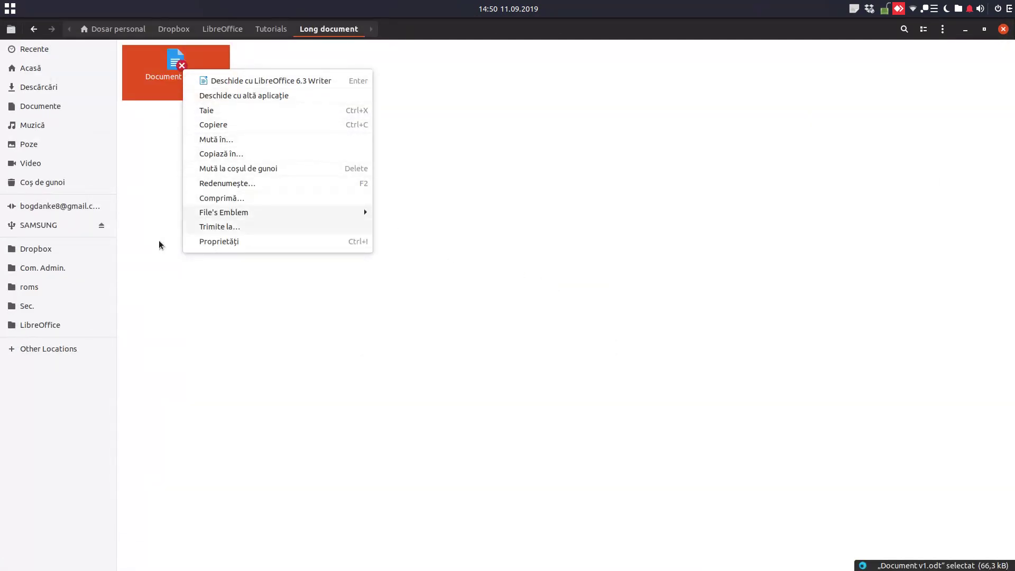
click(181, 75)
right_click(181, 75)
click(234, 247)
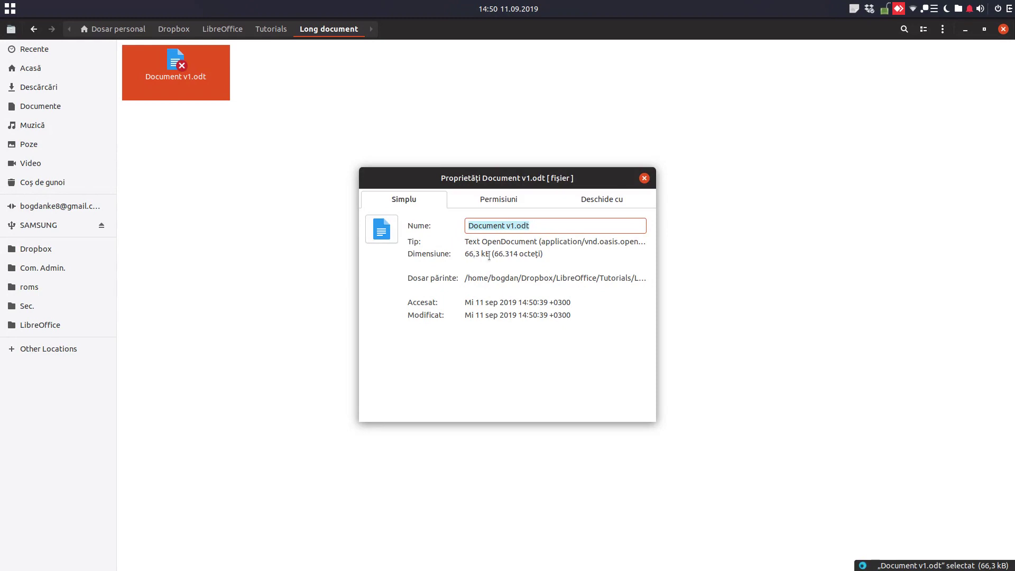
click(643, 179)
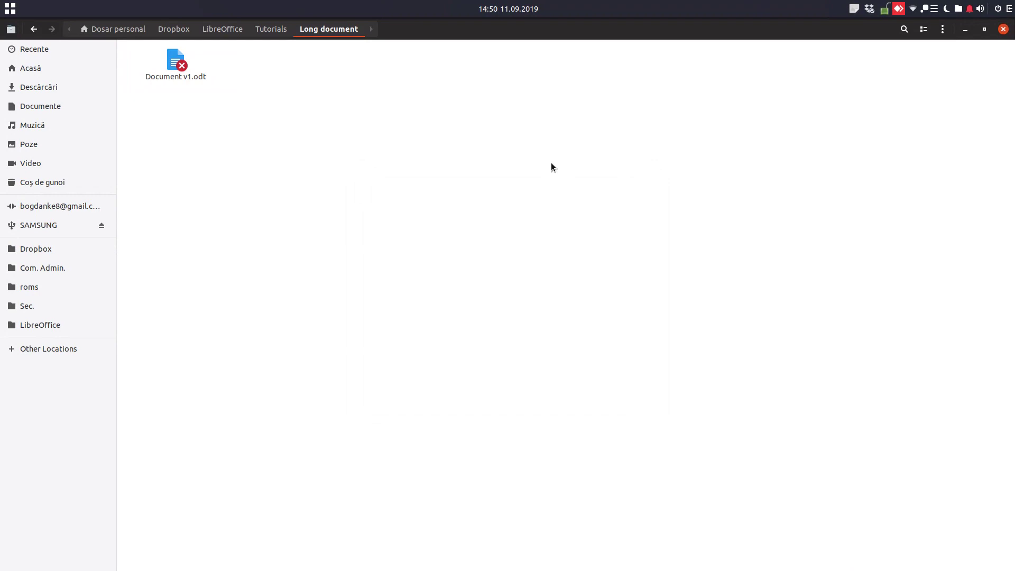
double_click(186, 73)
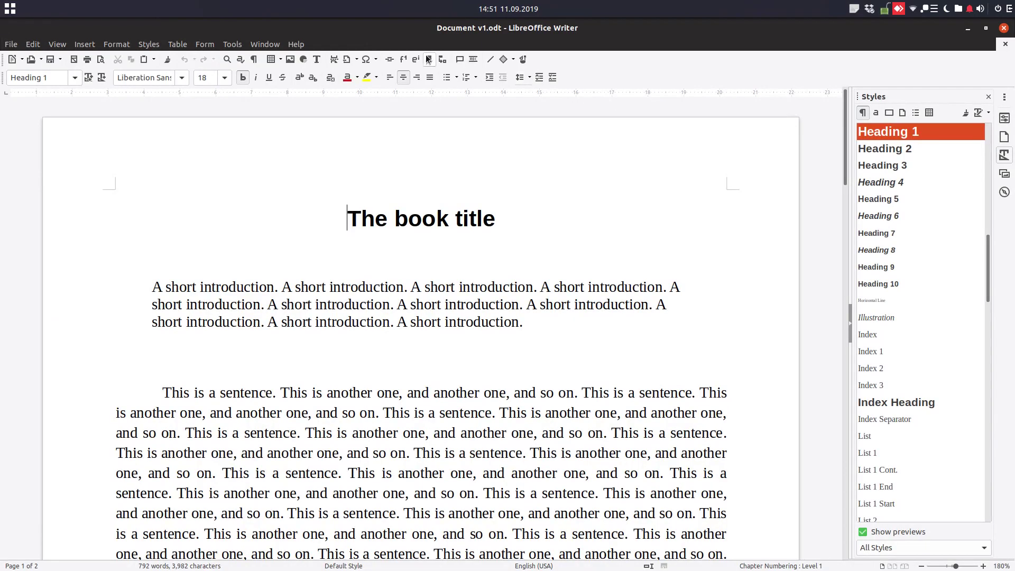
Step: View Help > About LibreOffice to confirm version 6.3.1.2, then dismiss the About dialog
click(297, 45)
click(323, 209)
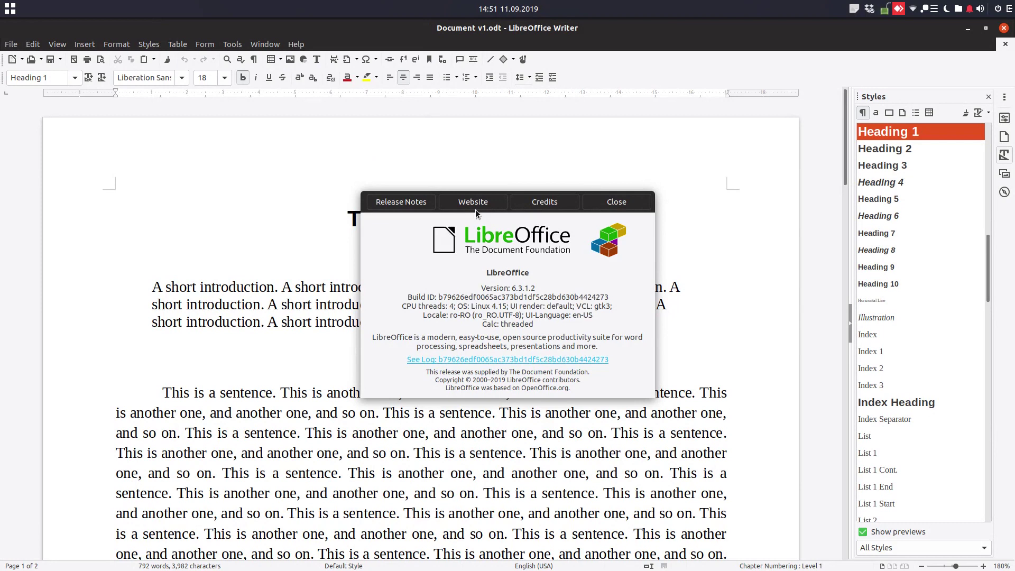
click(605, 204)
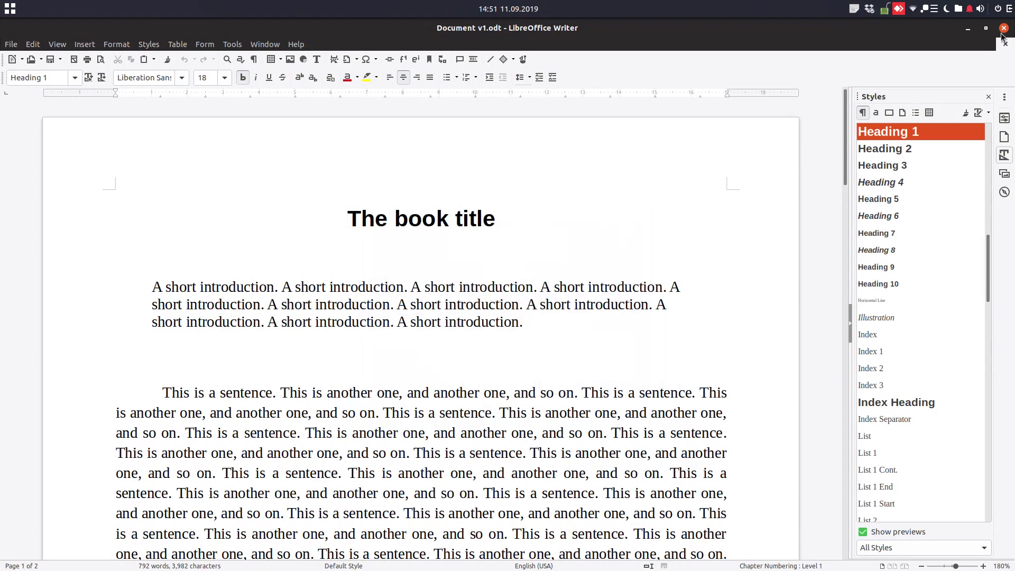